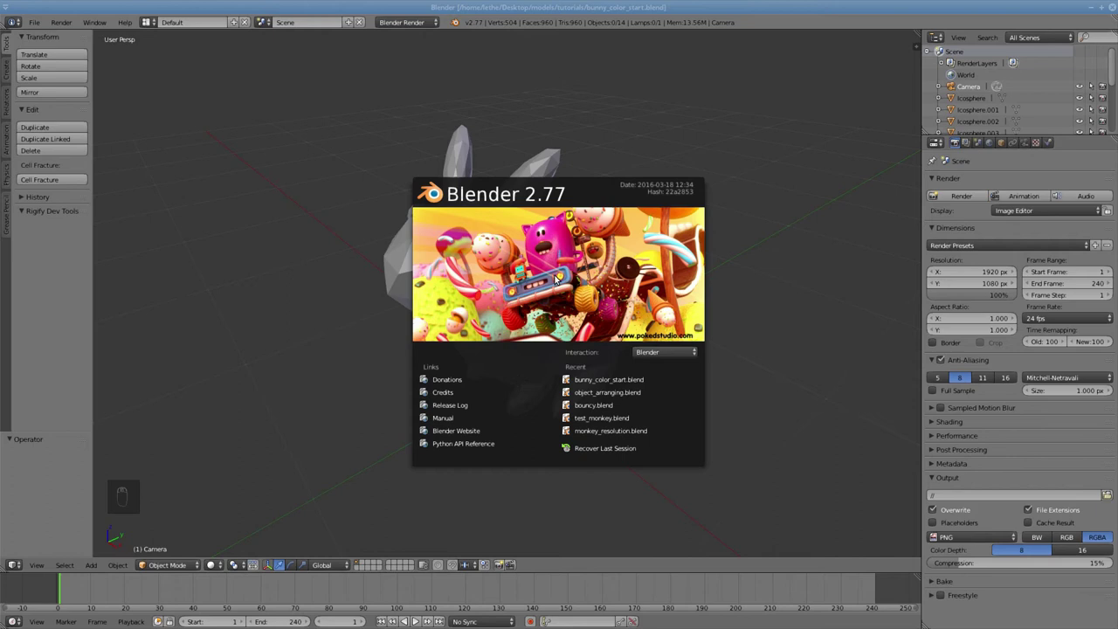
Close the splash screen, preview a render of the grey bunny, then return to the viewport.
left_click(556, 277)
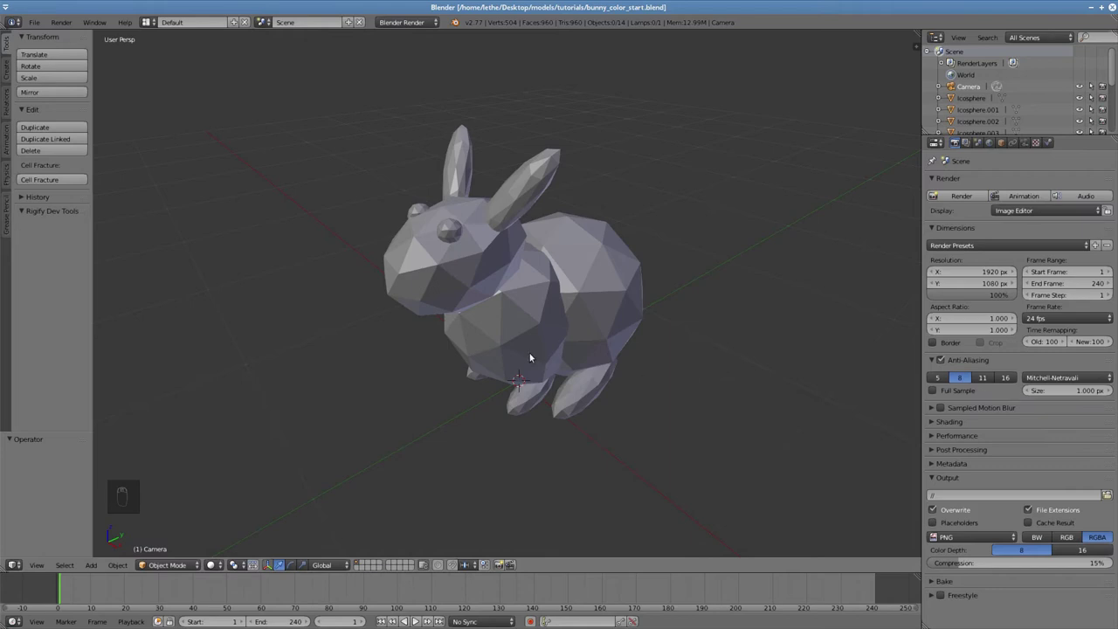
key("F12")
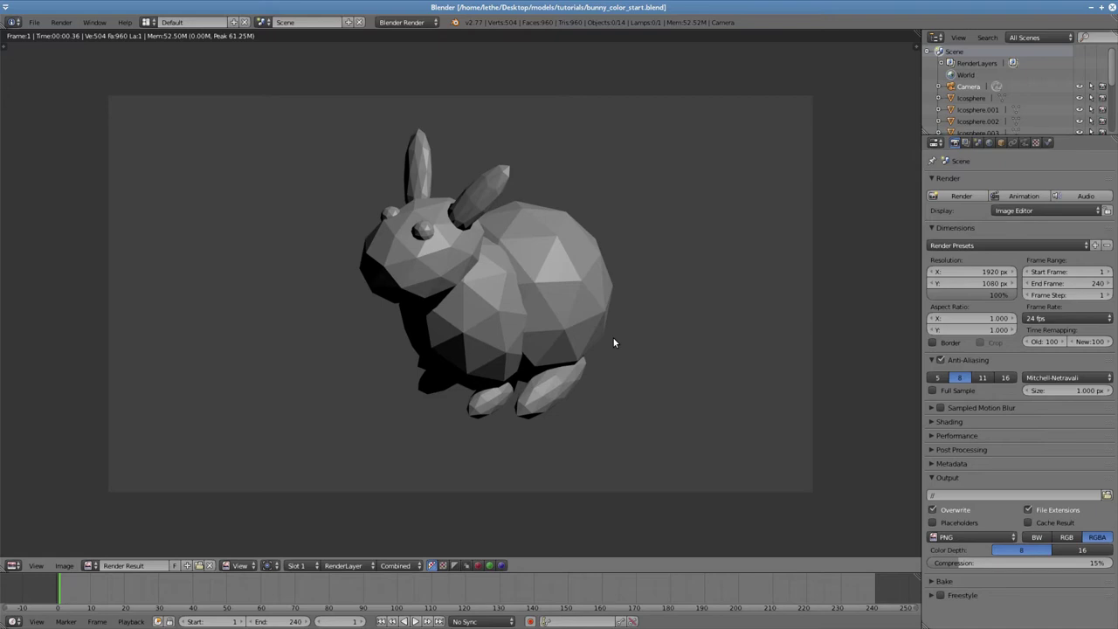
key("Escape")
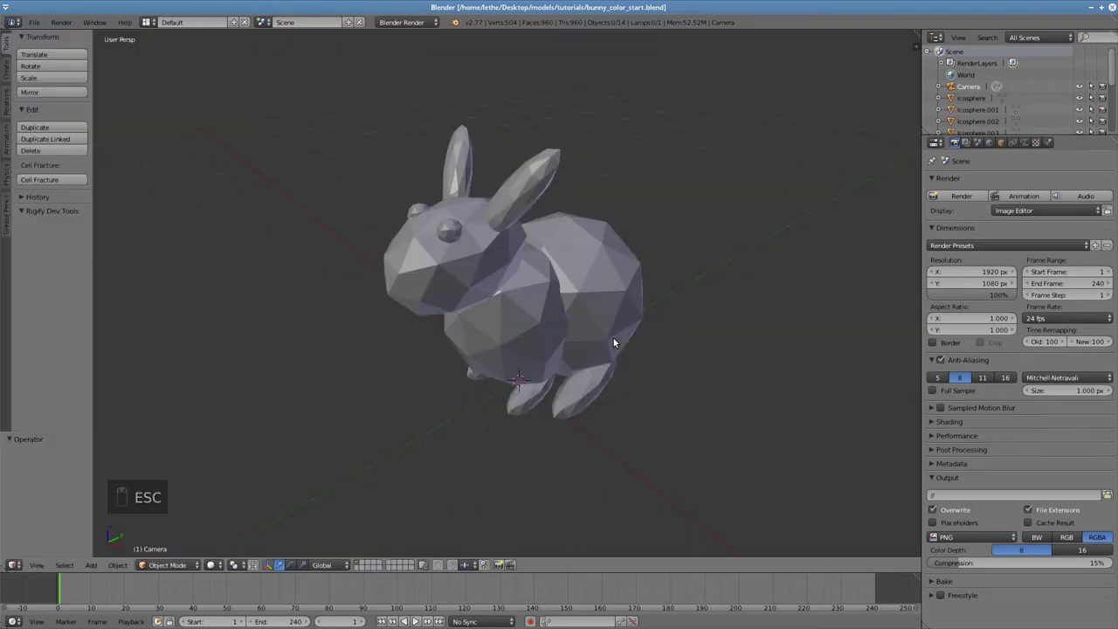
middle_click_drag(581, 355, 559, 374)
scroll(558, 368, "up", 2)
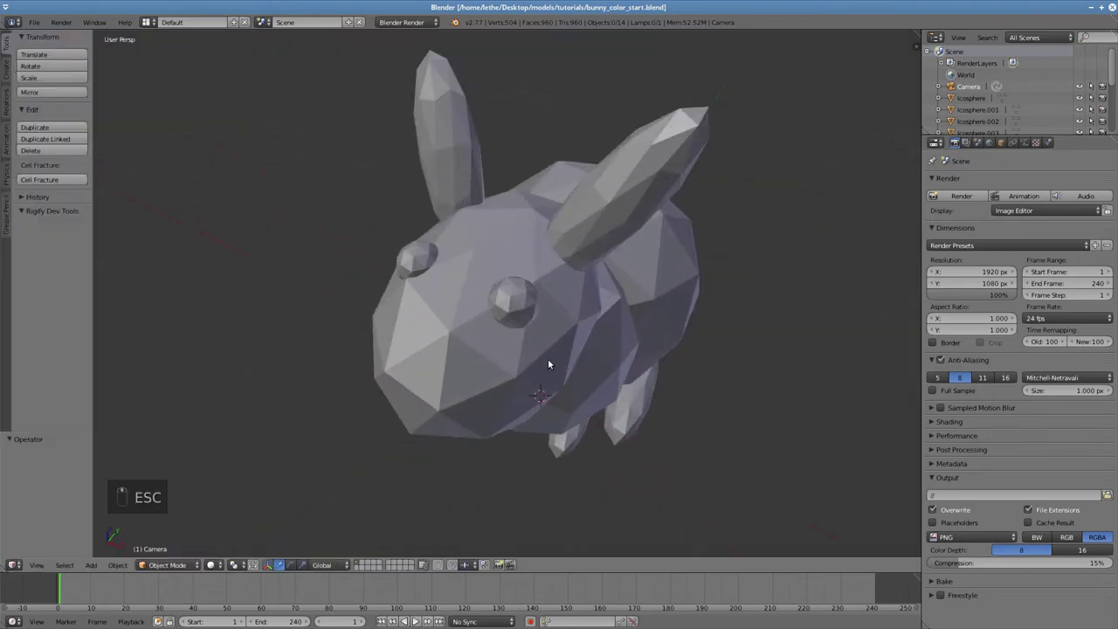
Select the eye sphere Icosphere.006 and give it a new material named 'Eye'.
right_click(521, 312)
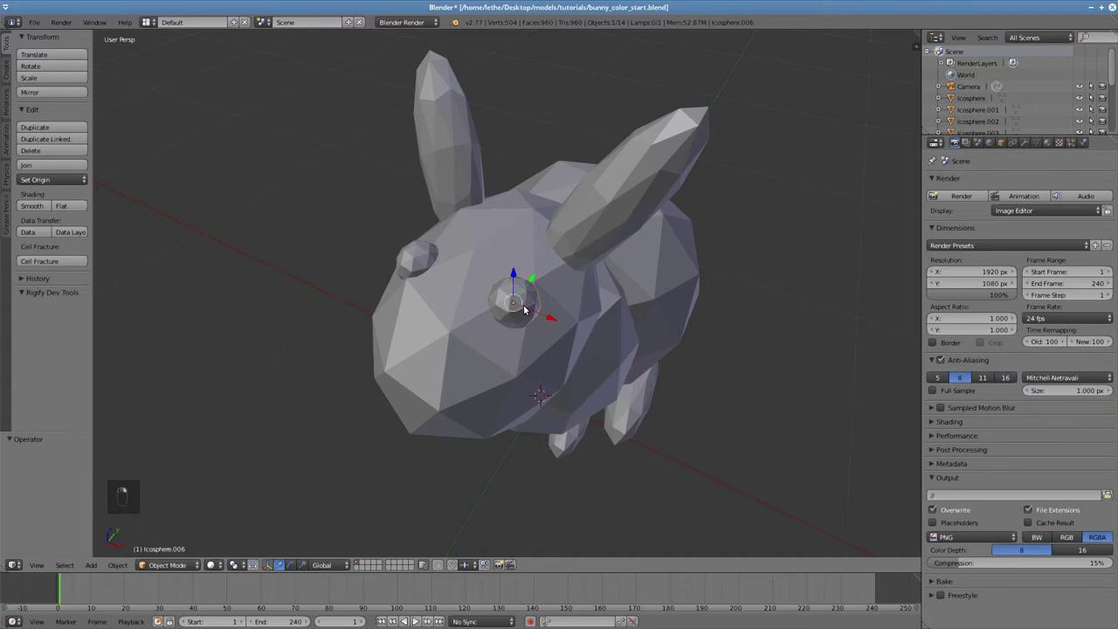
left_click(1048, 143)
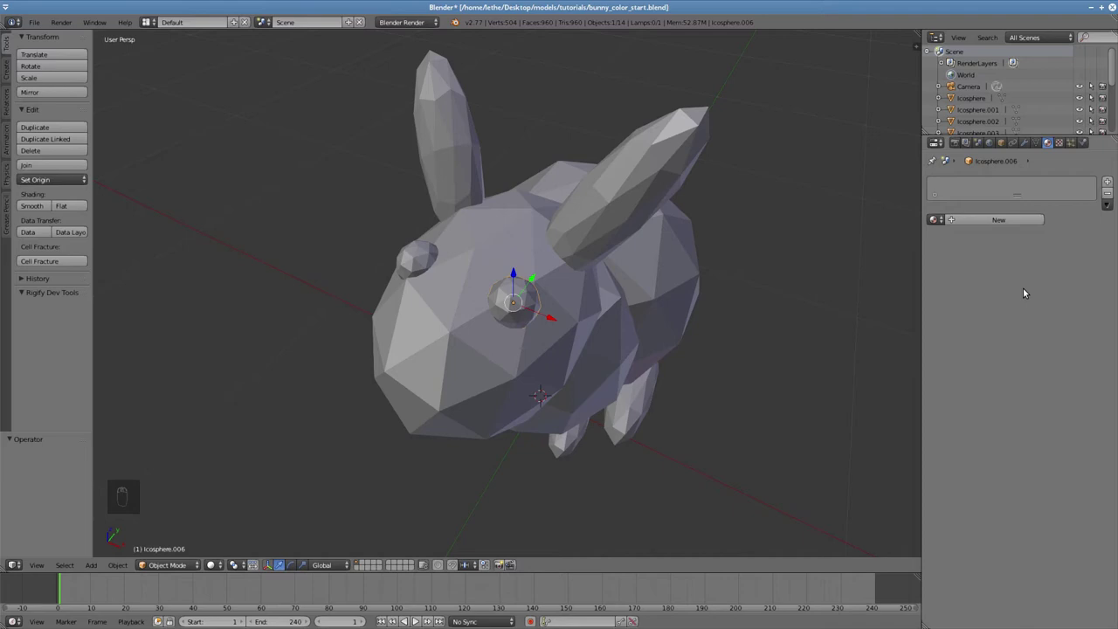
left_click(987, 221)
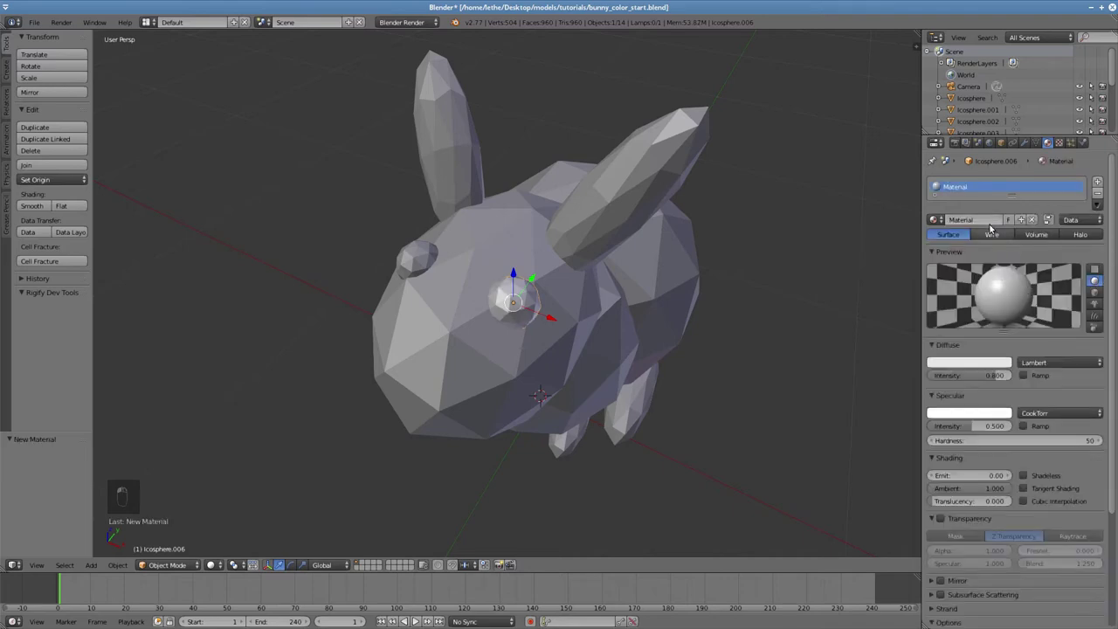
left_click(987, 220)
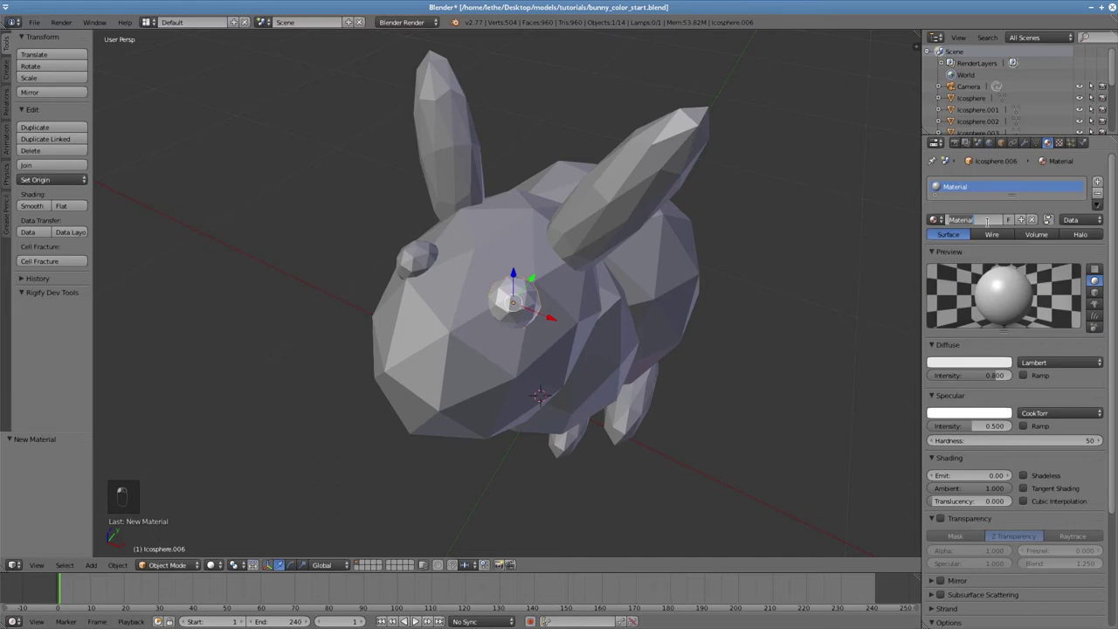
type("Eye")
key("Return")
Set the Eye material's diffuse colour to black (RGB 0, 0, 0).
left_click(978, 365)
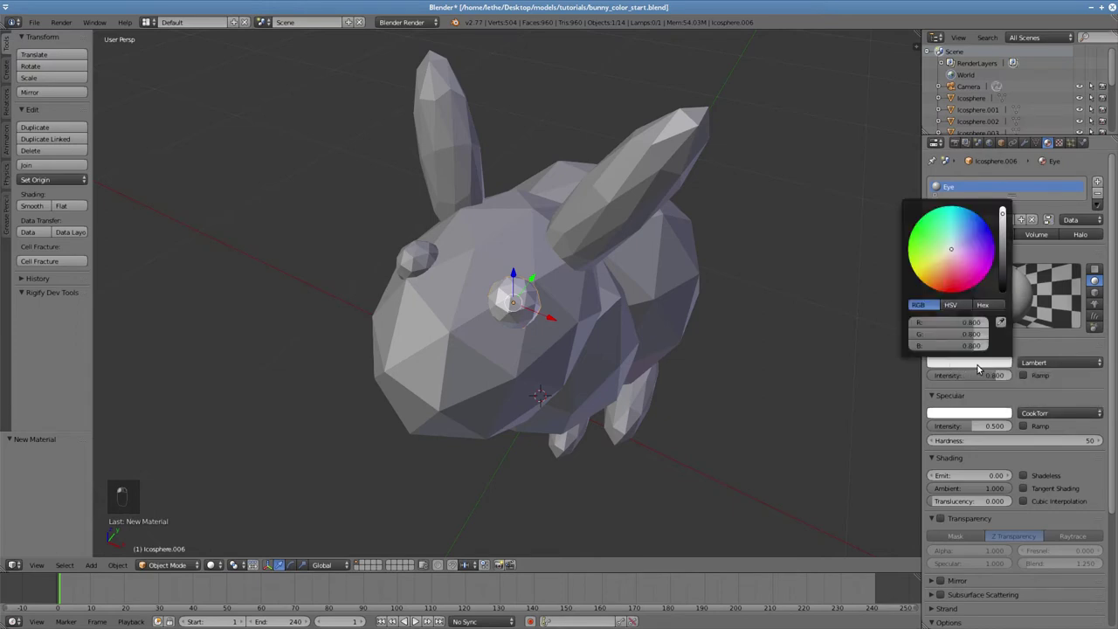
left_click(975, 263)
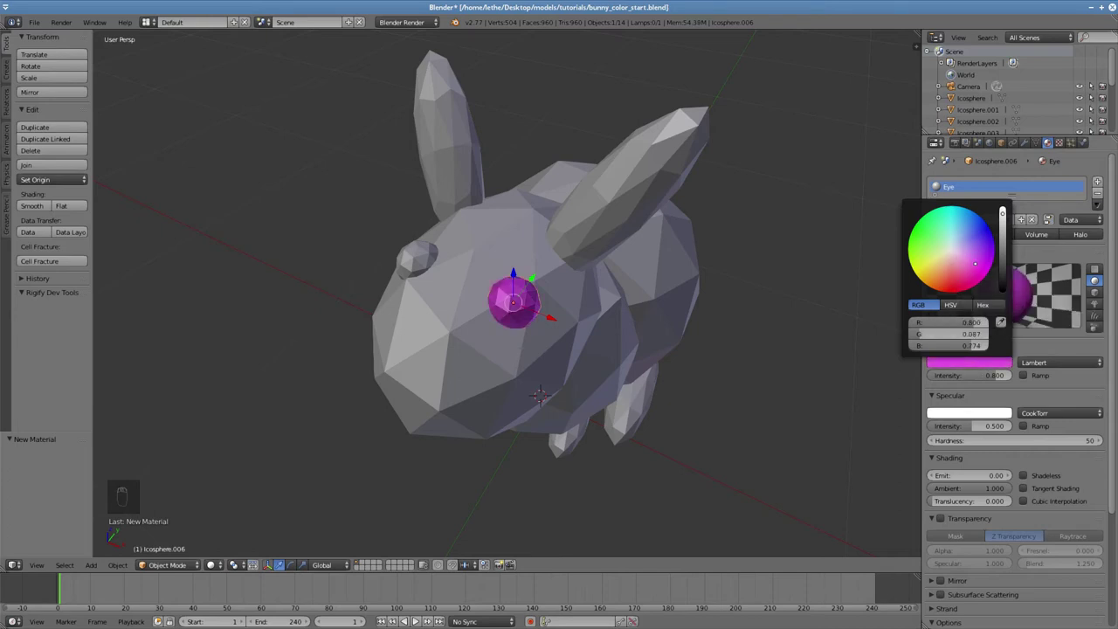
mouse_move(975, 262)
left_mouse_down()
mouse_move(969, 229)
mouse_move(931, 249)
mouse_move(950, 249)
left_mouse_up()
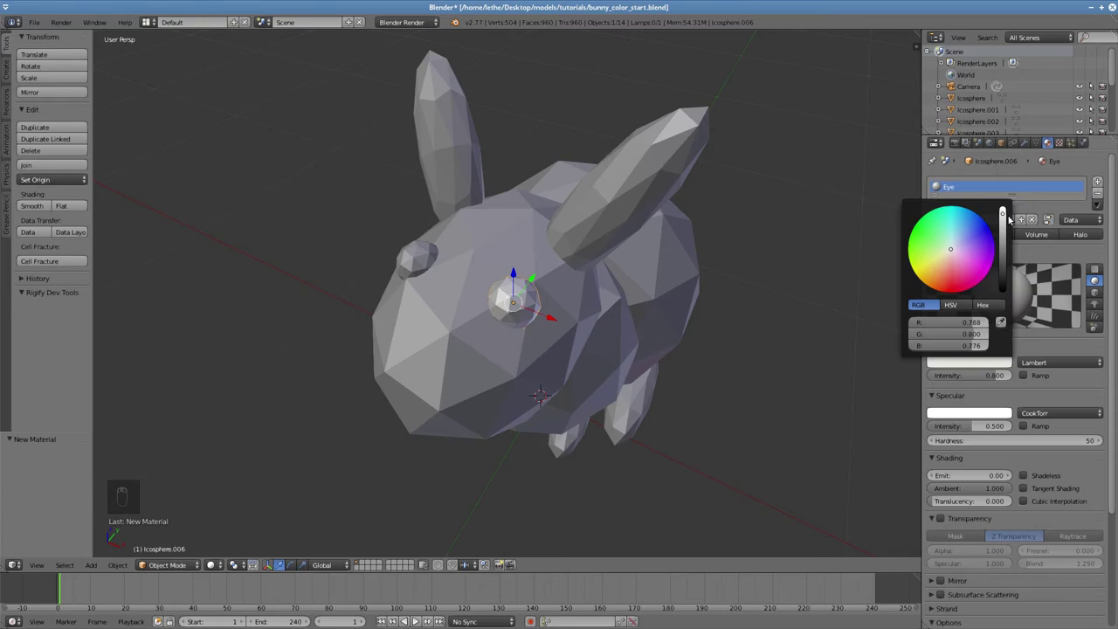
left_click_drag(1002, 215, 1003, 291)
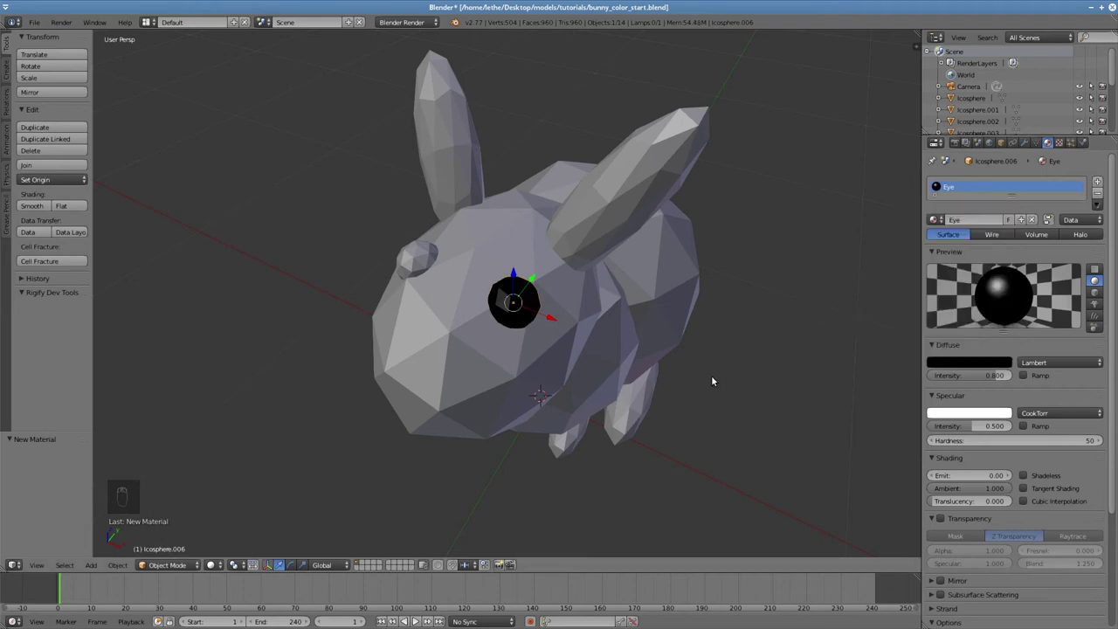
middle_click_drag(687, 407, 639, 396)
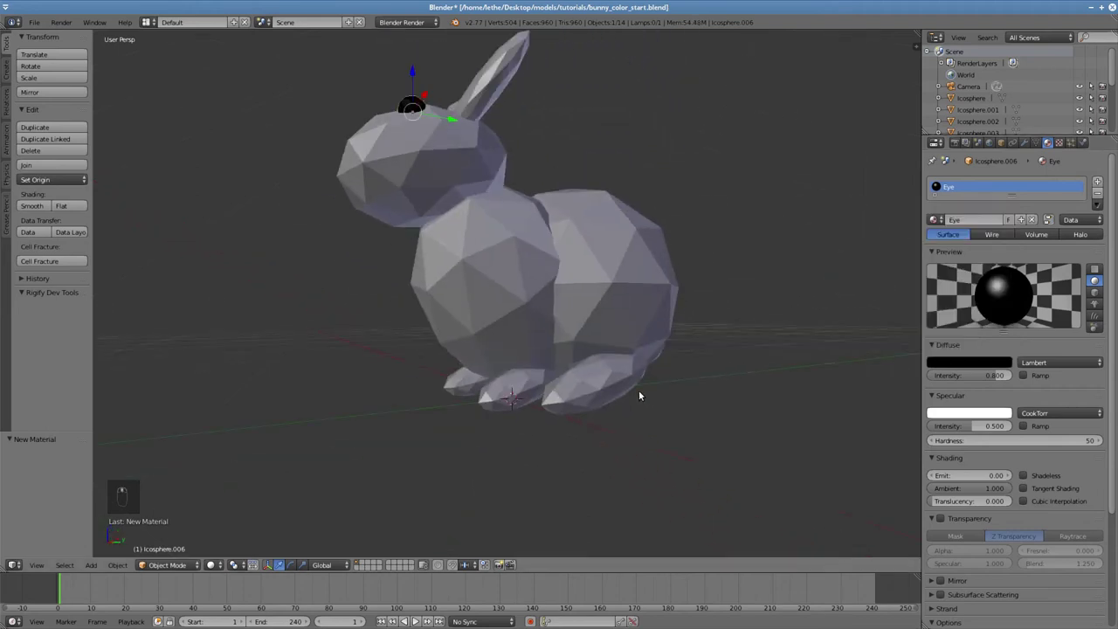
Select one of the bunny's feet and give it a new material named 'Foot'.
right_click(604, 387)
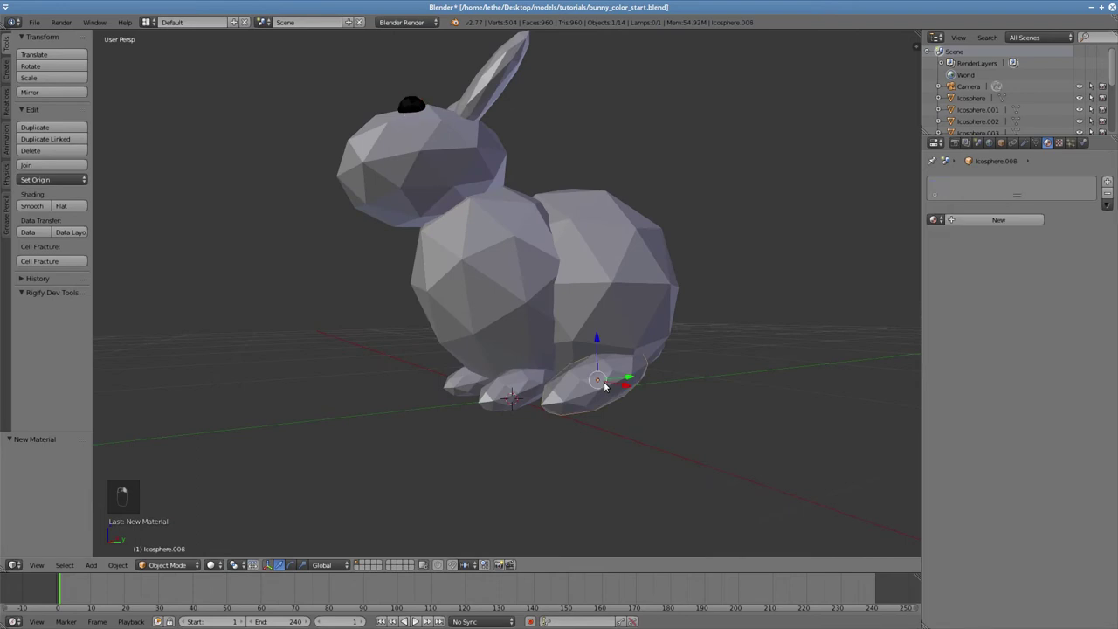
left_click(985, 219)
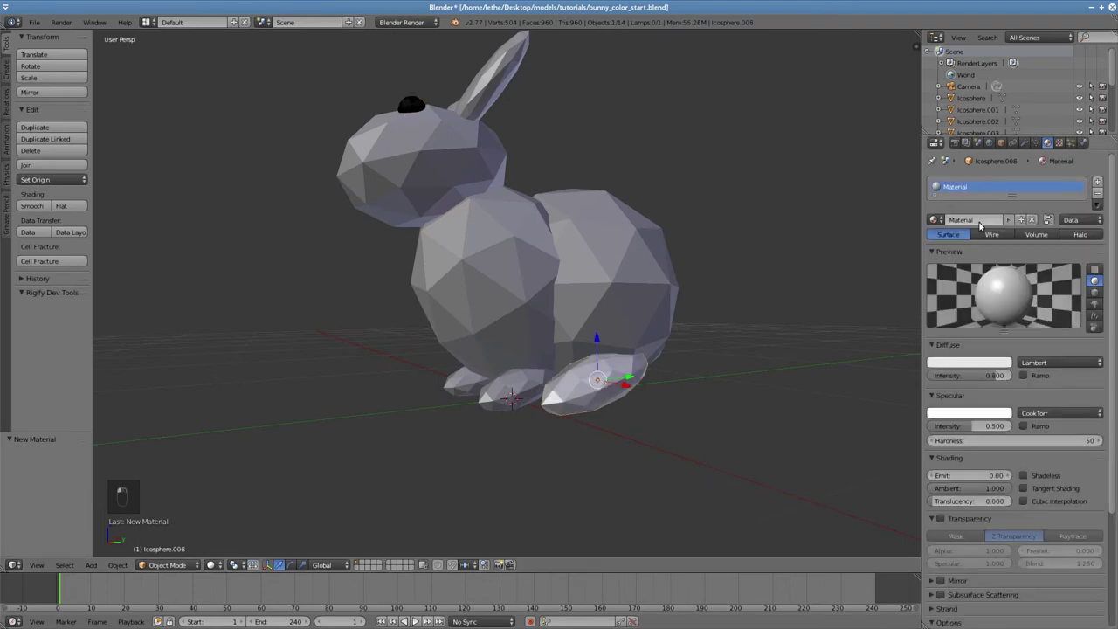
double_click(977, 219)
type("Foot")
key("Return")
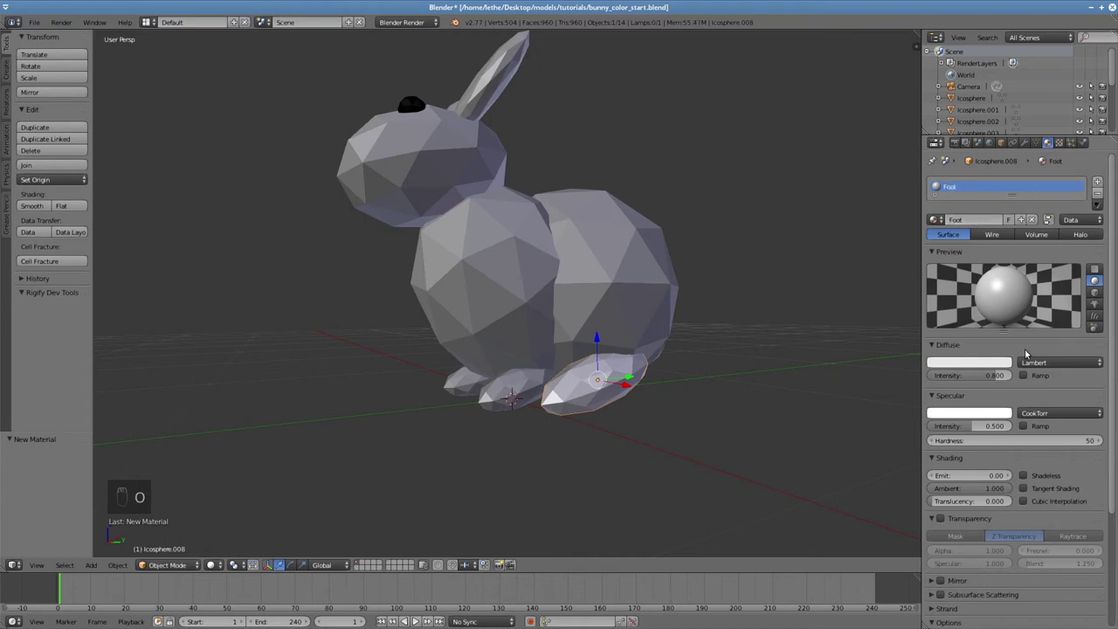
Make the Foot diffuse colour brown, roughly RGB 0.248, 0.101, 0.025.
left_click(969, 363)
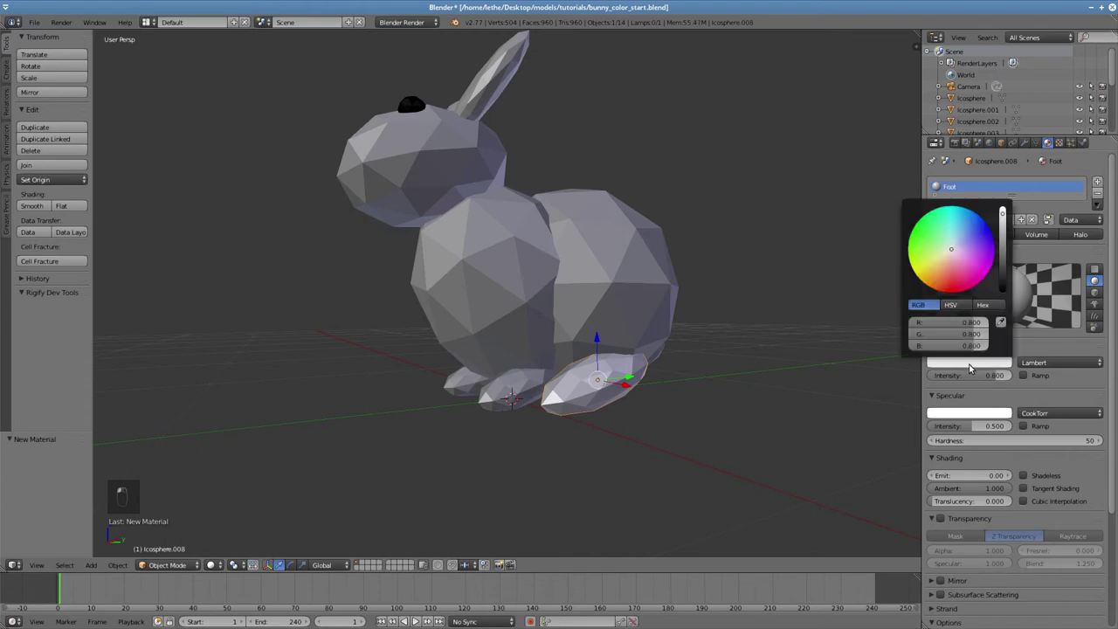
left_click(937, 273)
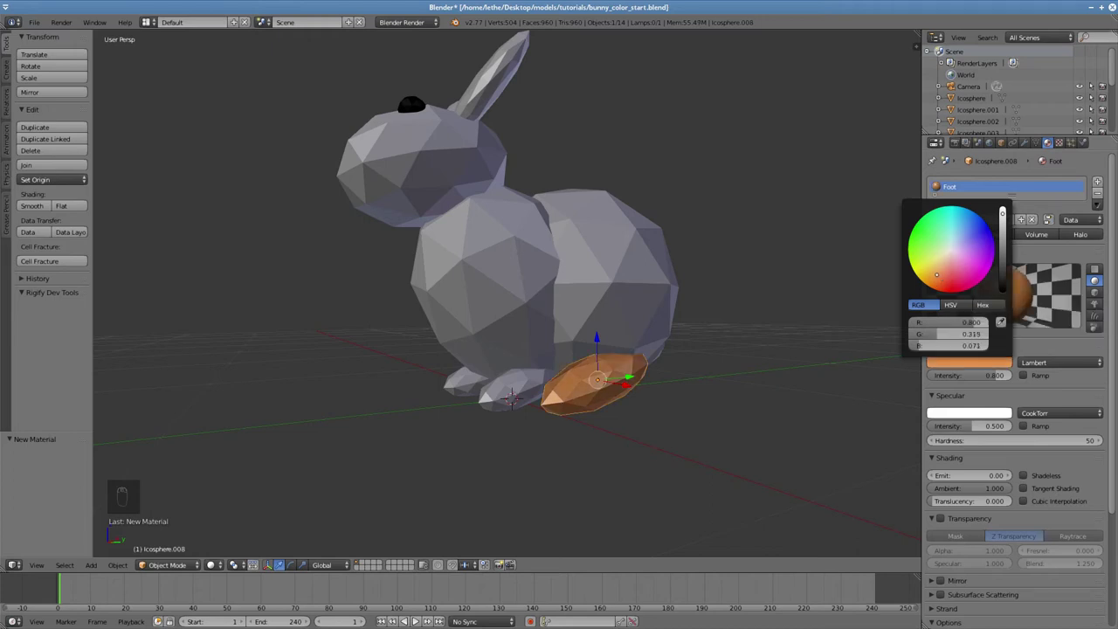
left_click_drag(1003, 217, 1003, 248)
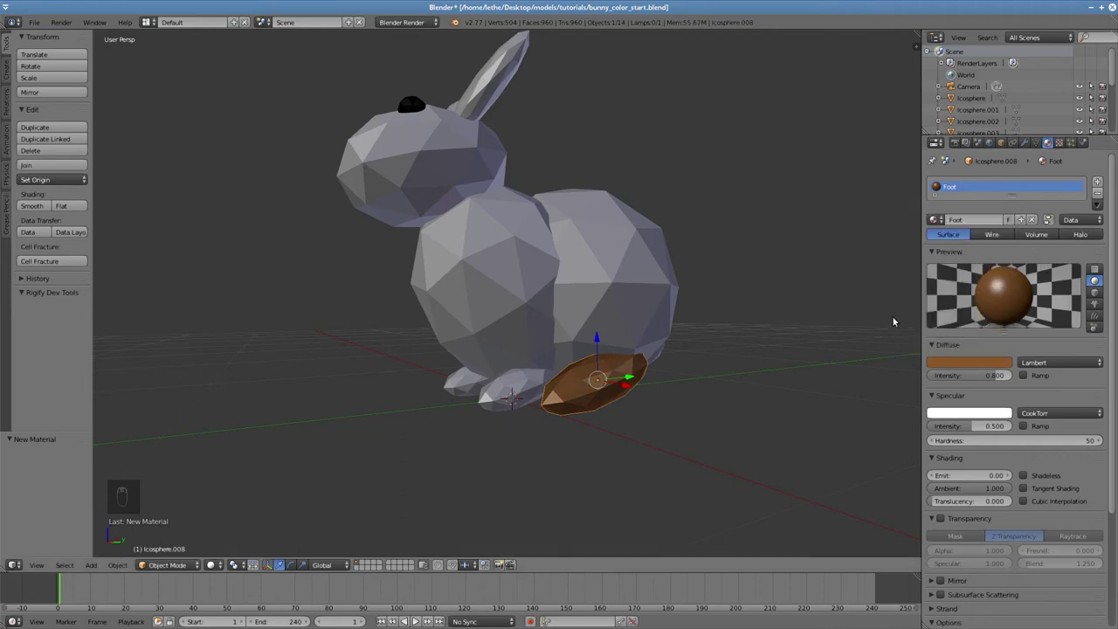
middle_click_drag(658, 287, 695, 337)
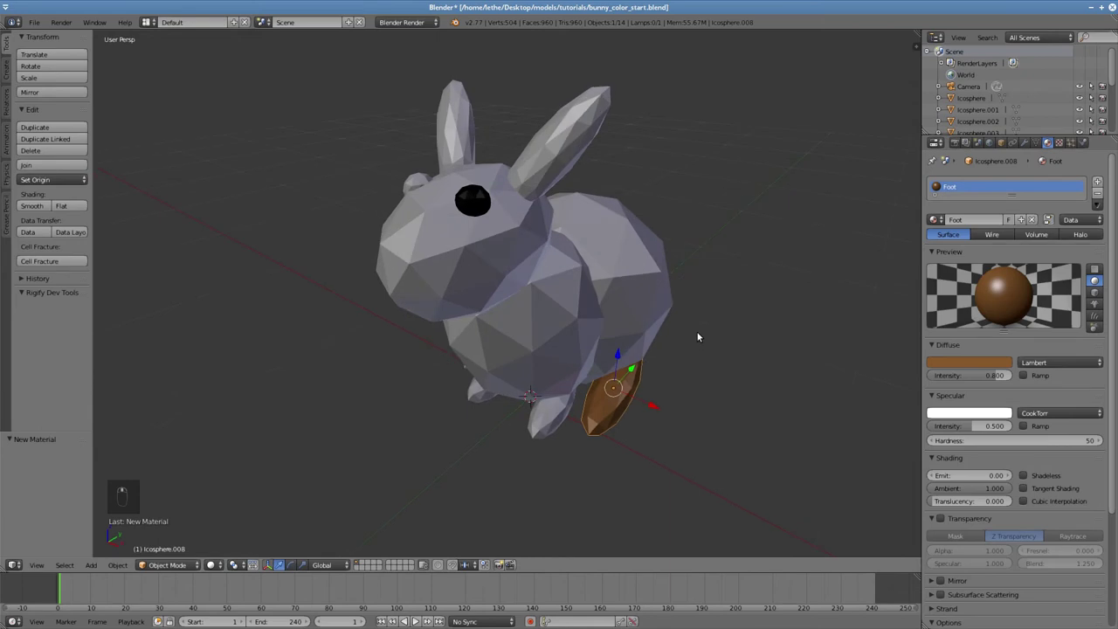
key("F12")
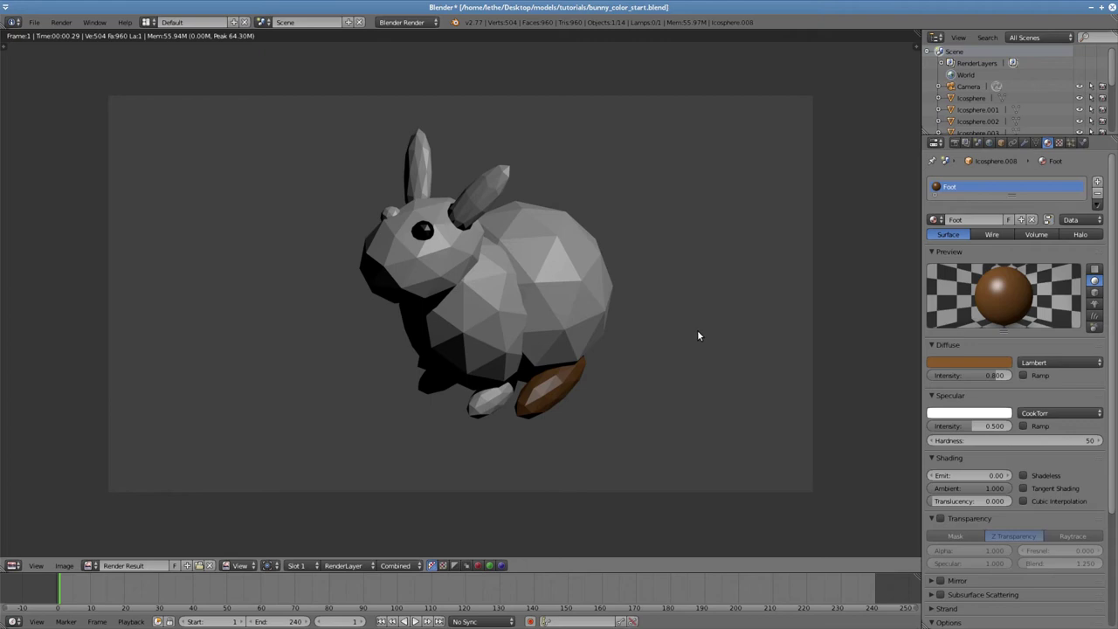
key("Escape")
middle_click_drag(690, 342, 565, 343)
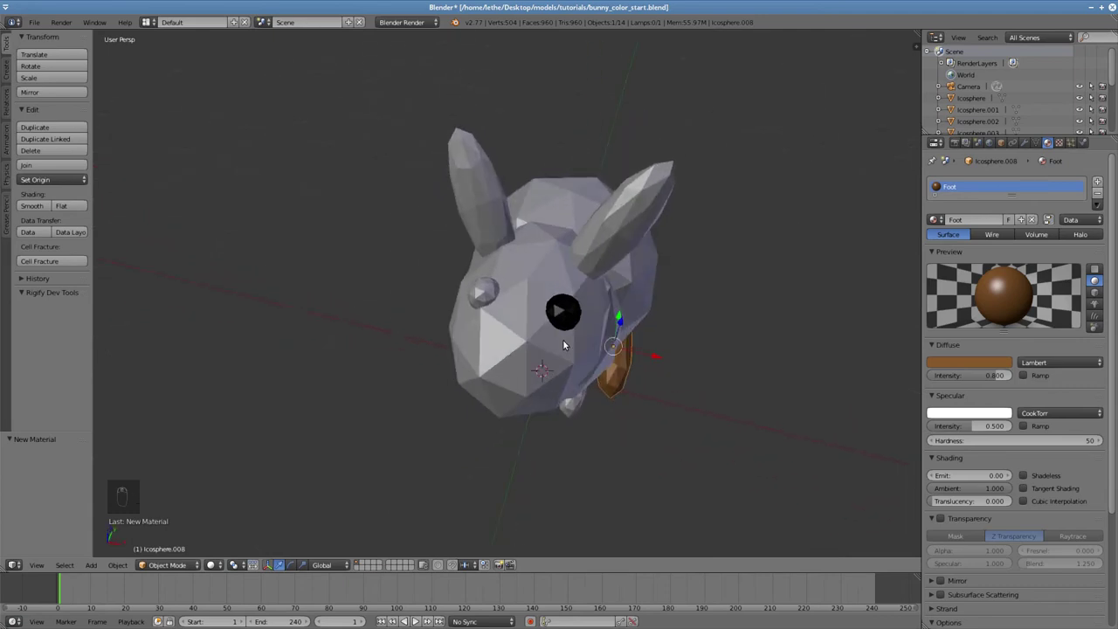
Assign the existing Eye material to the second eye, Icosphere.007, and render to check.
right_click(484, 297)
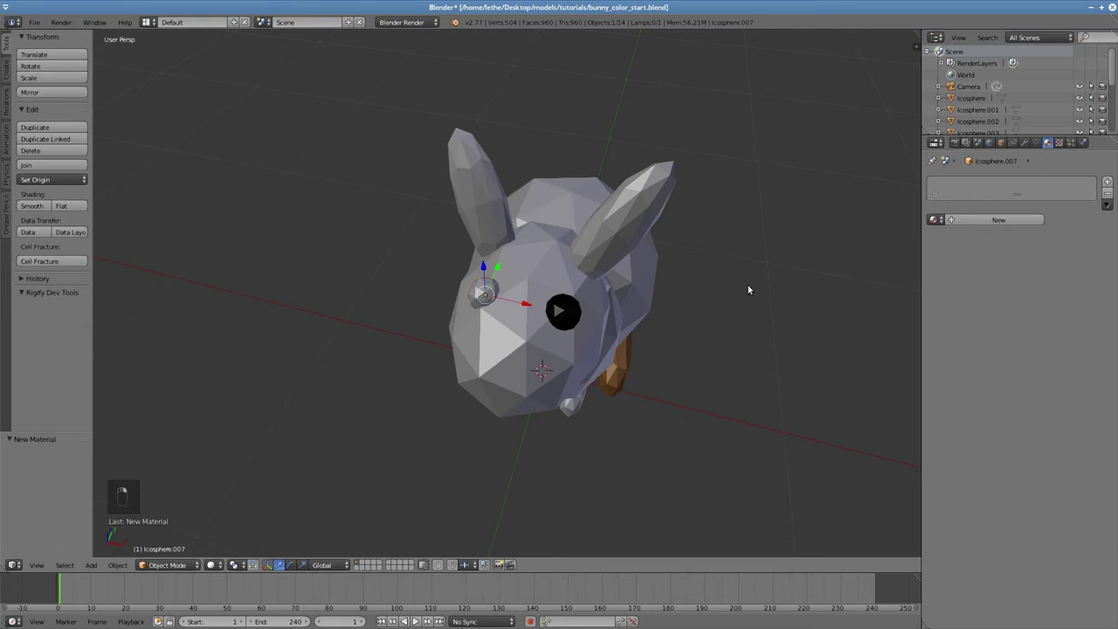
left_click(936, 220)
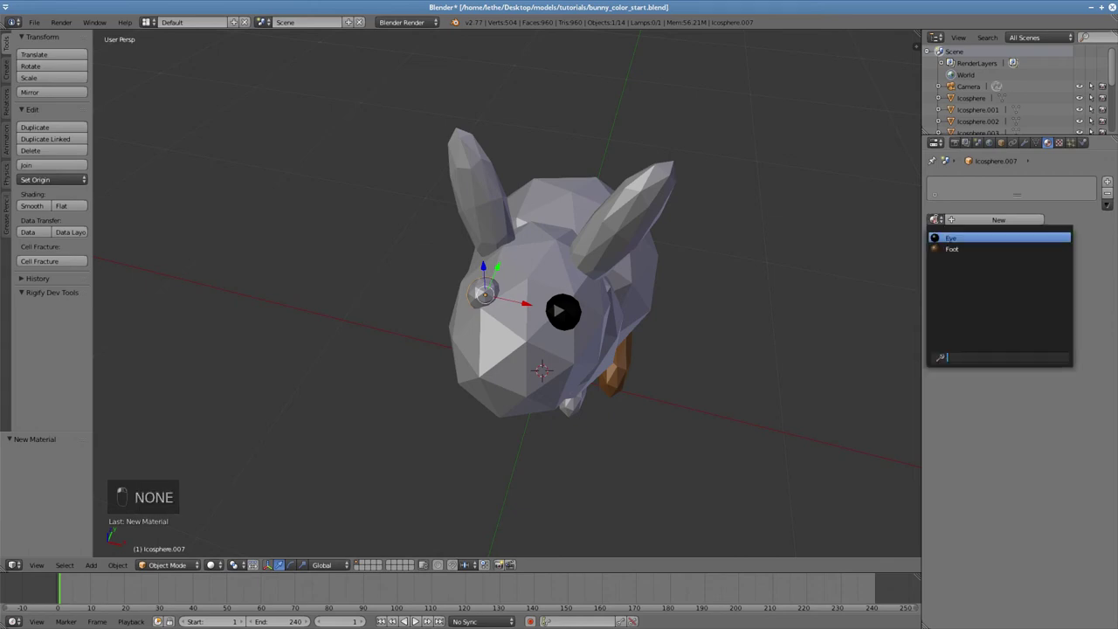
left_click(963, 238)
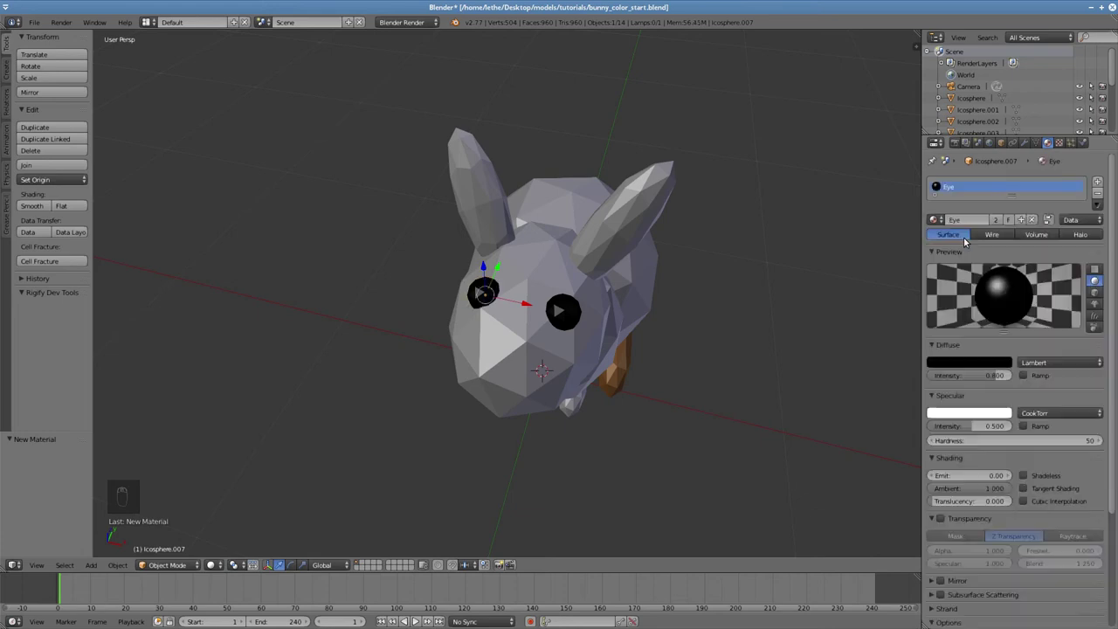
key("F12")
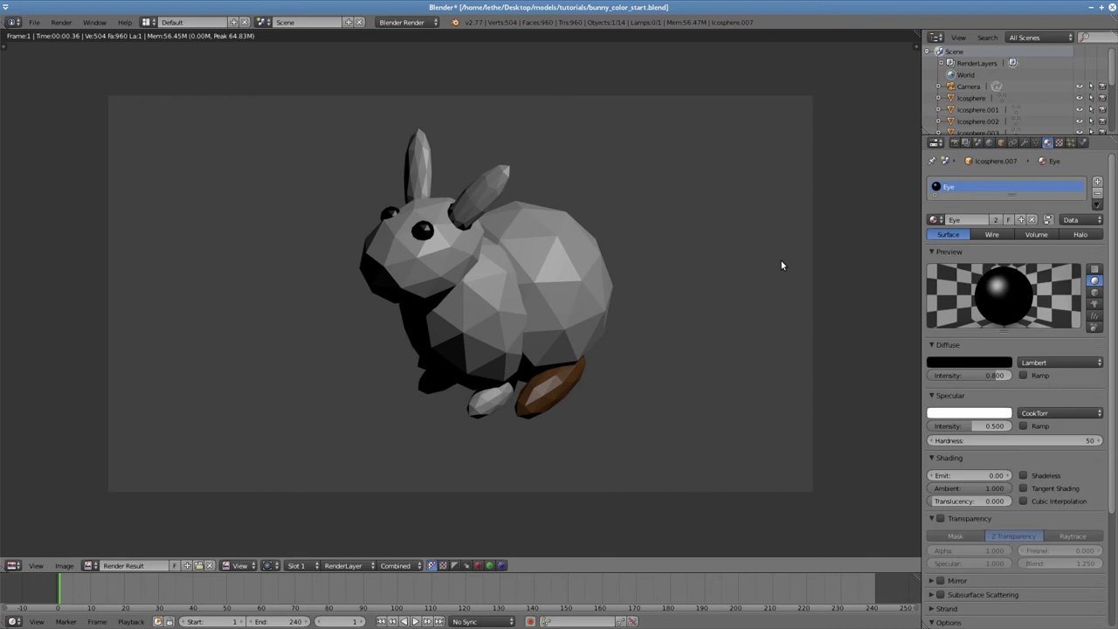
Leave the render and assign the Foot material to the front, left and last white feet.
key("Escape")
middle_click_drag(781, 264, 601, 385)
right_click(592, 383)
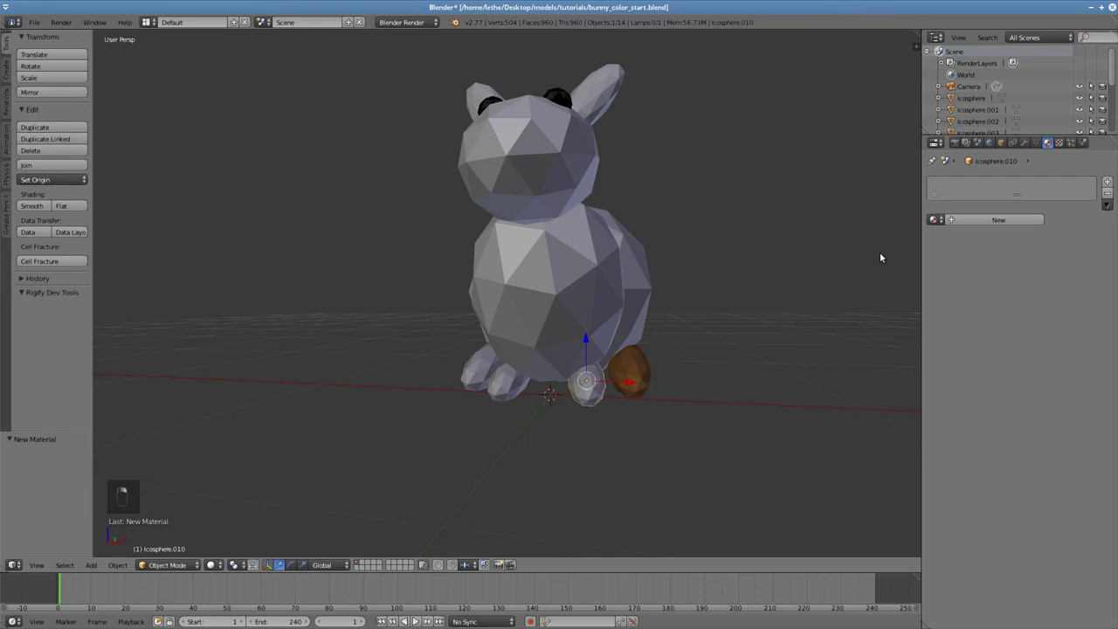
left_click(934, 219)
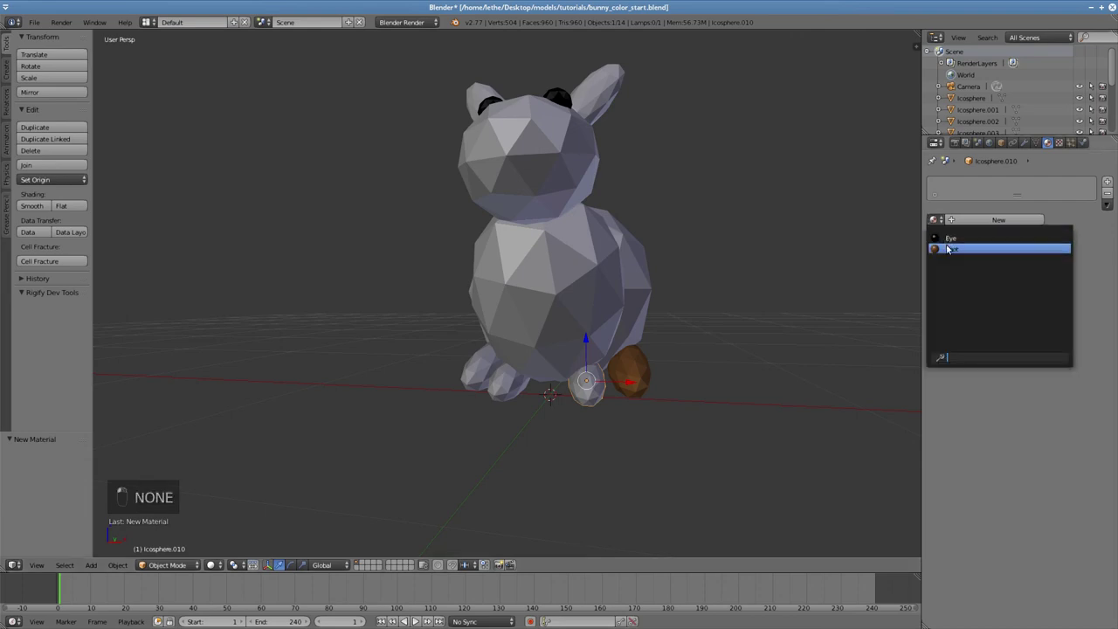
left_click(951, 249)
right_click(518, 393)
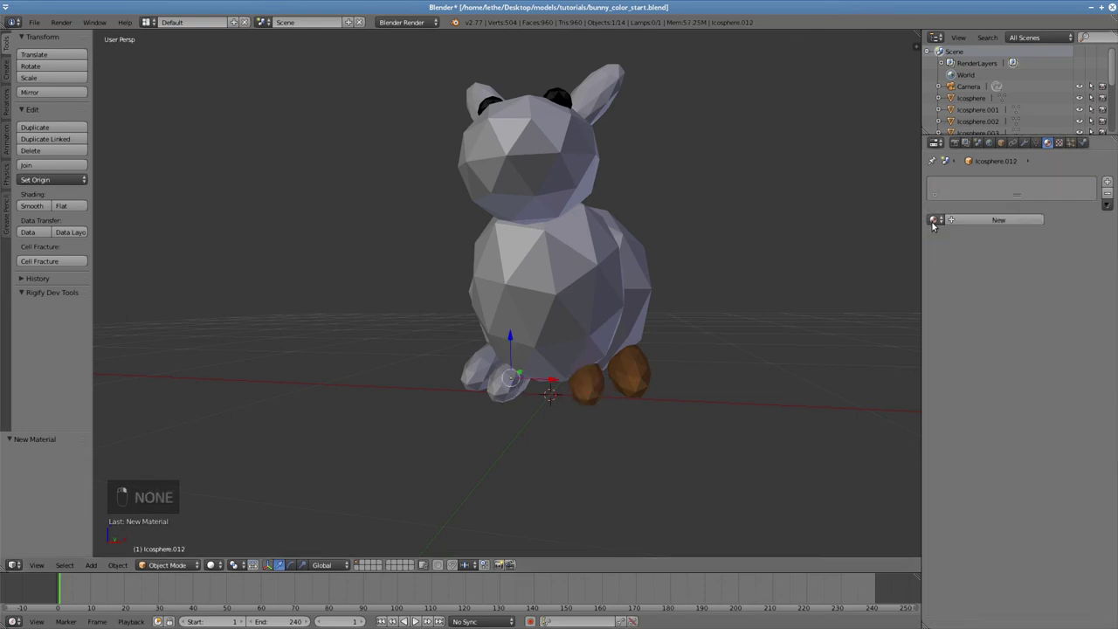
left_click(933, 219)
left_click(952, 249)
right_click(482, 380)
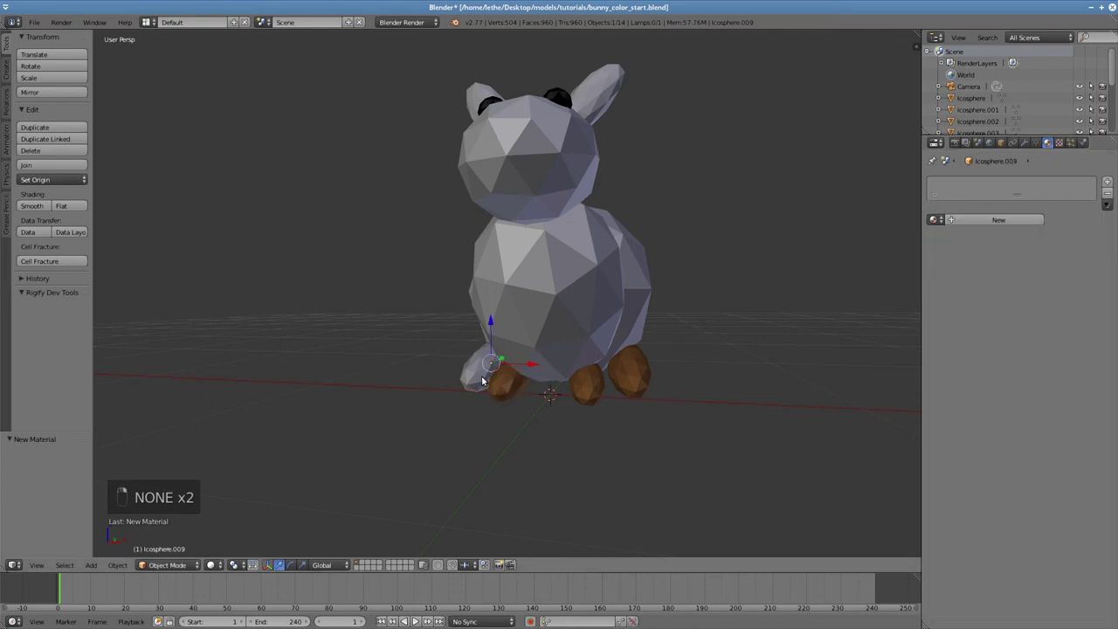
left_click(933, 219)
left_click(951, 249)
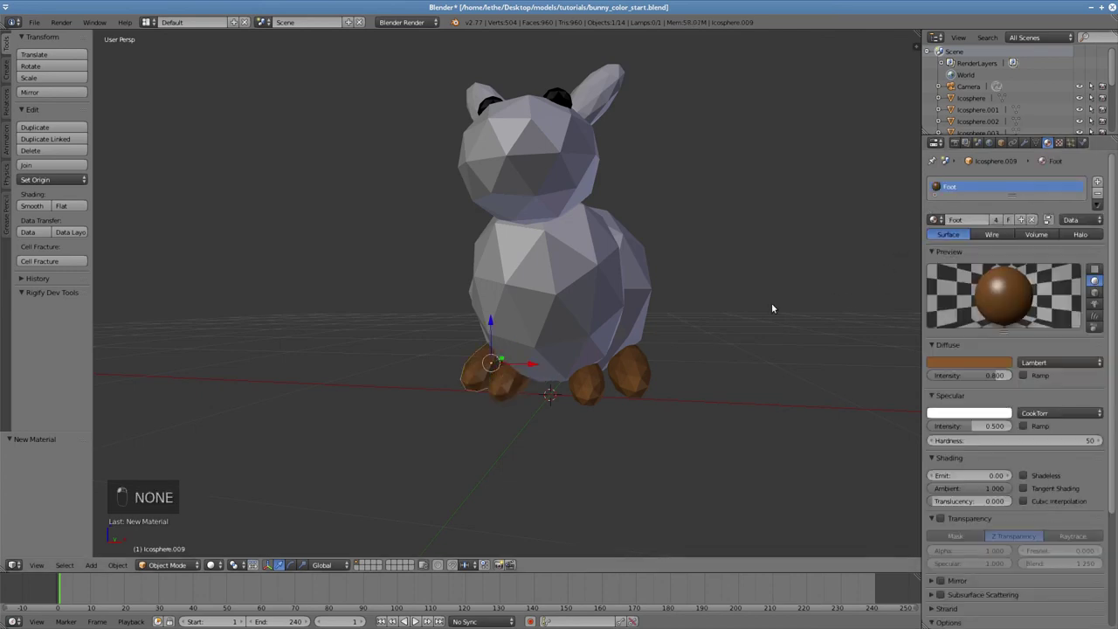
middle_click_drag(771, 307, 598, 362)
Render to check the brown feet, then return to the scene and select the rear body.
key("F12")
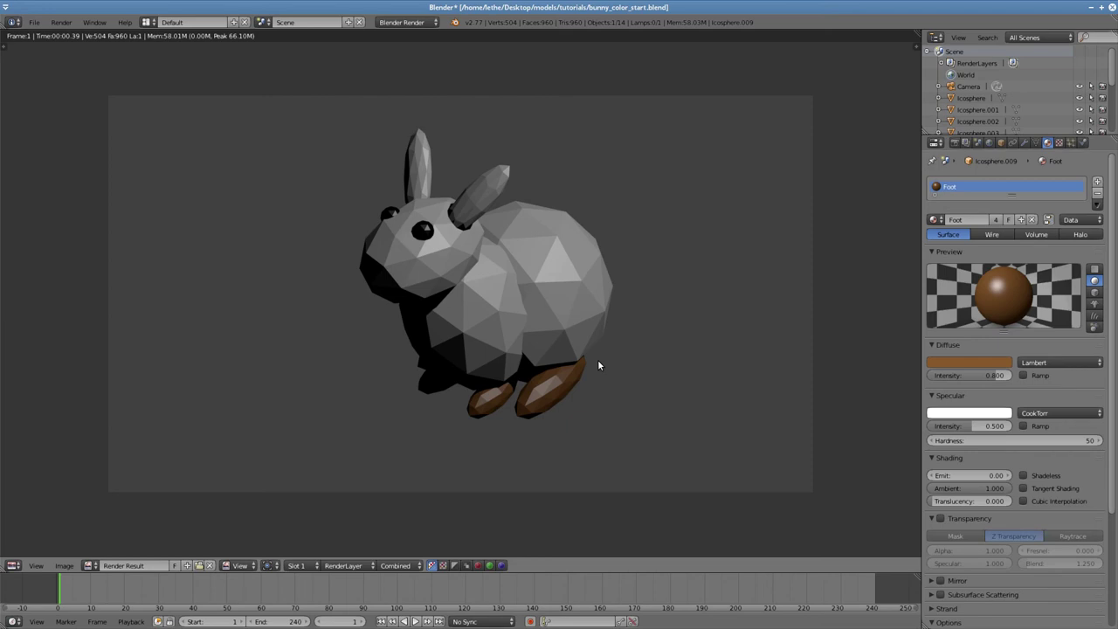
key("Escape")
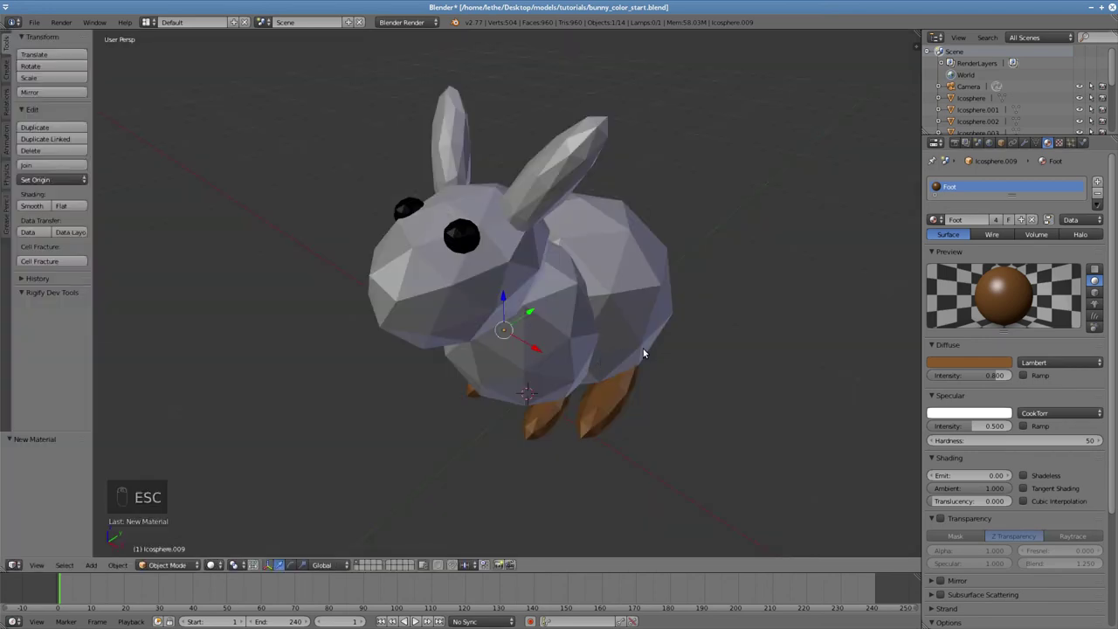
middle_click_drag(695, 382, 633, 309)
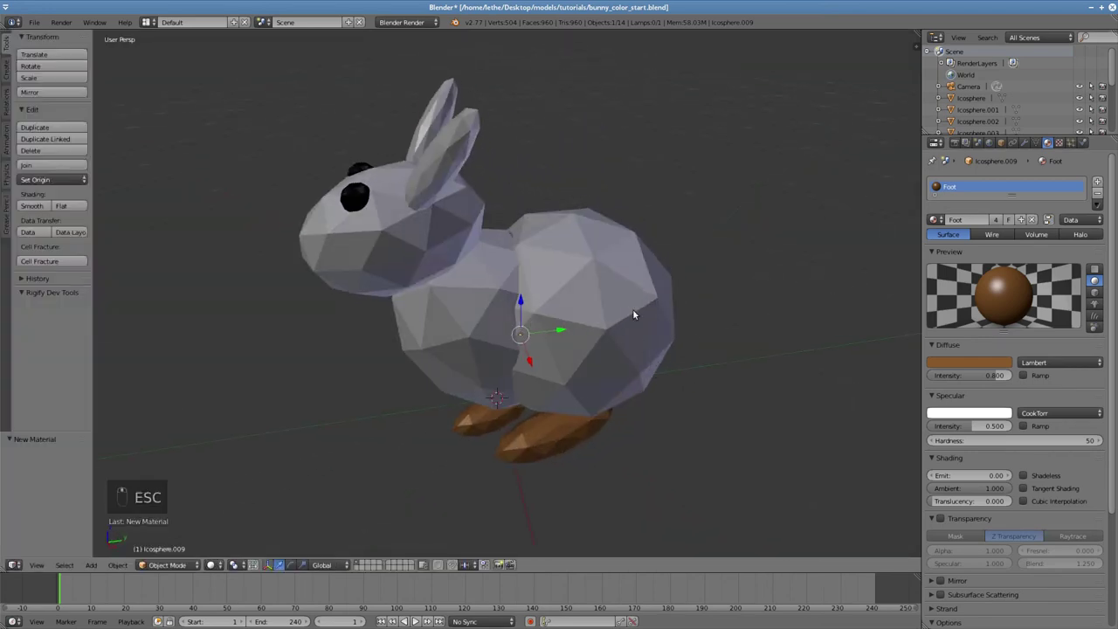
right_click(628, 302)
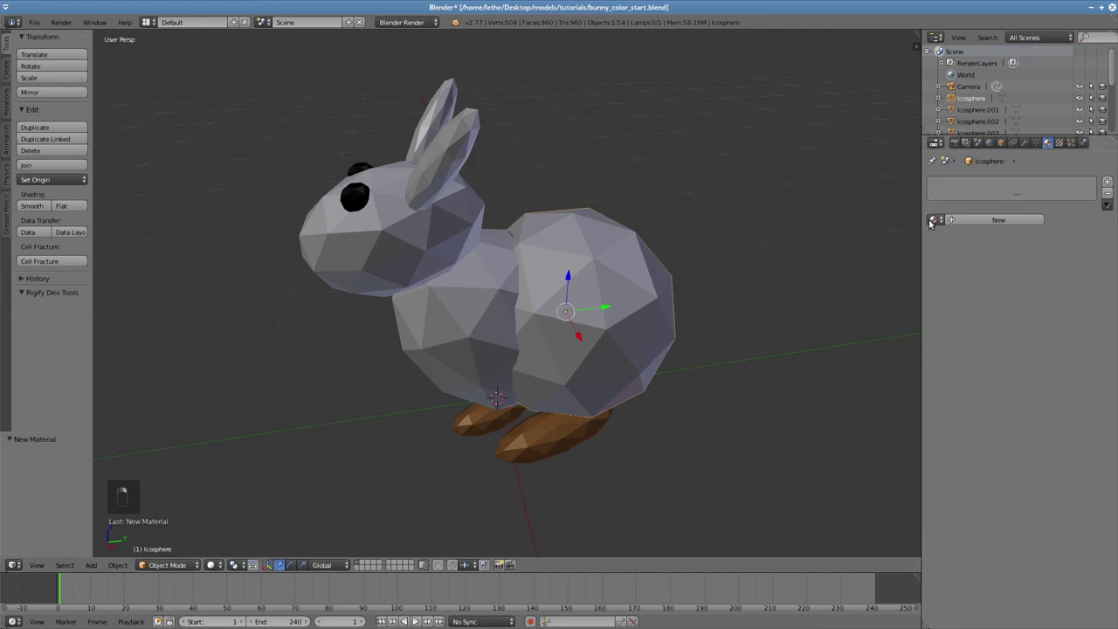
Create a new body material named 'Fluffy' with a pure white (RGB 1, 1, 1) diffuse colour.
left_click(979, 221)
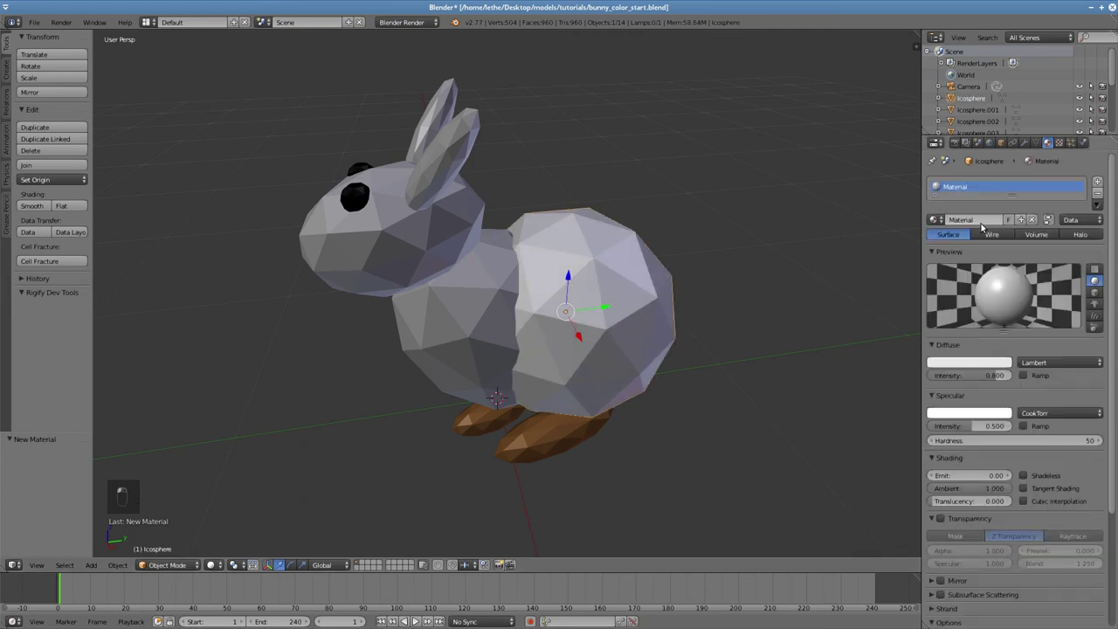
double_click(983, 221)
type("Fluffy")
key("Return")
left_click(972, 367)
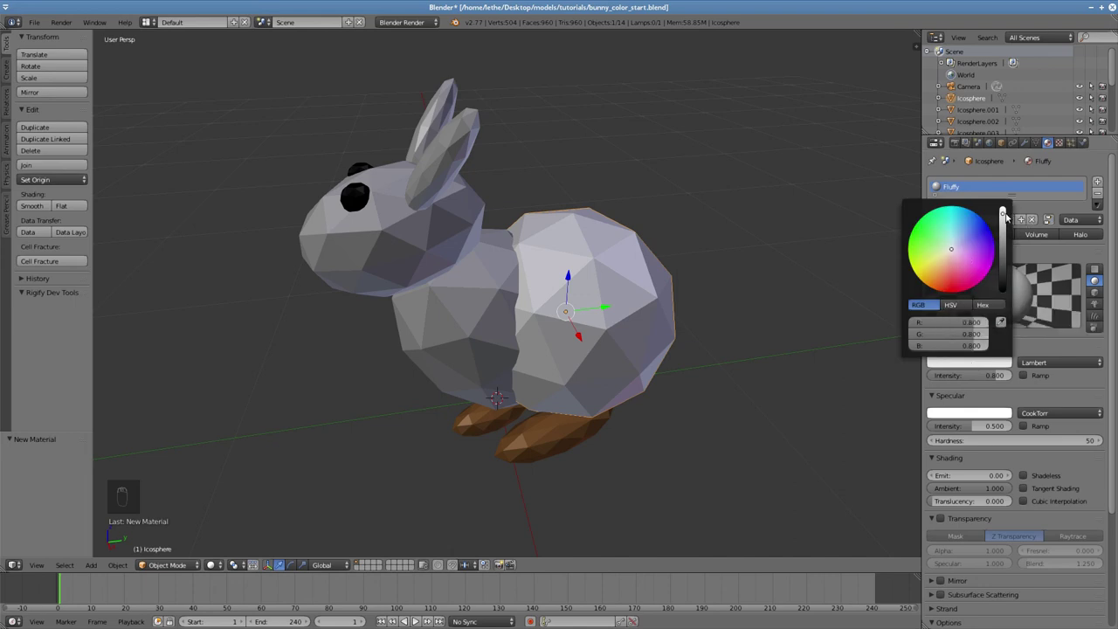
left_click_drag(1005, 216, 1002, 207)
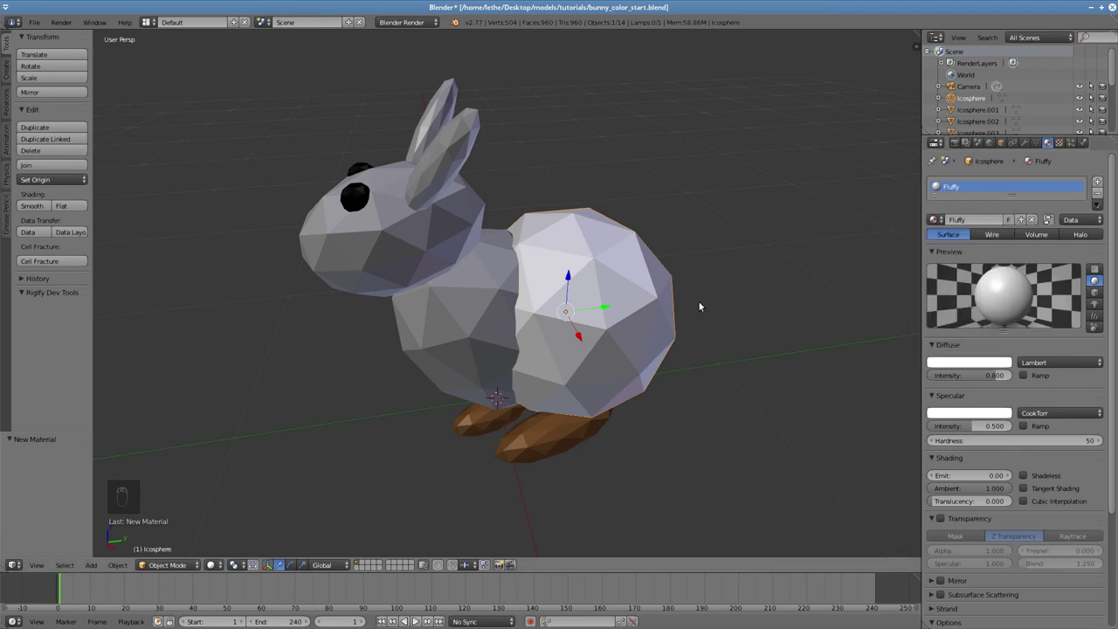
Assign the Fluffy material to the bunny's middle body and head.
right_click(464, 307)
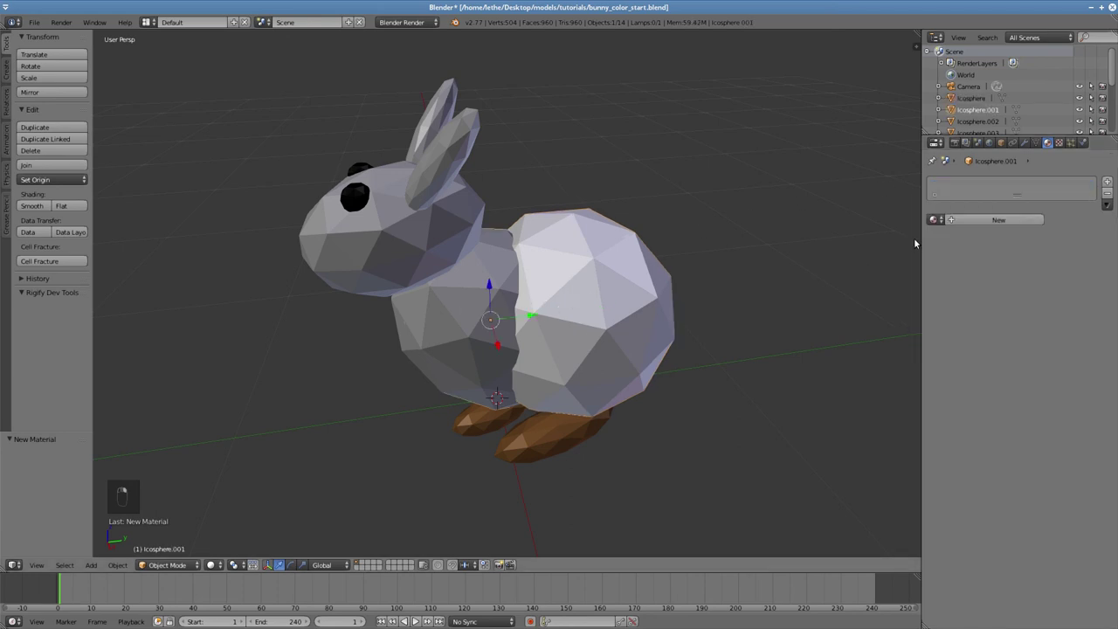
left_click(933, 219)
left_click(961, 245)
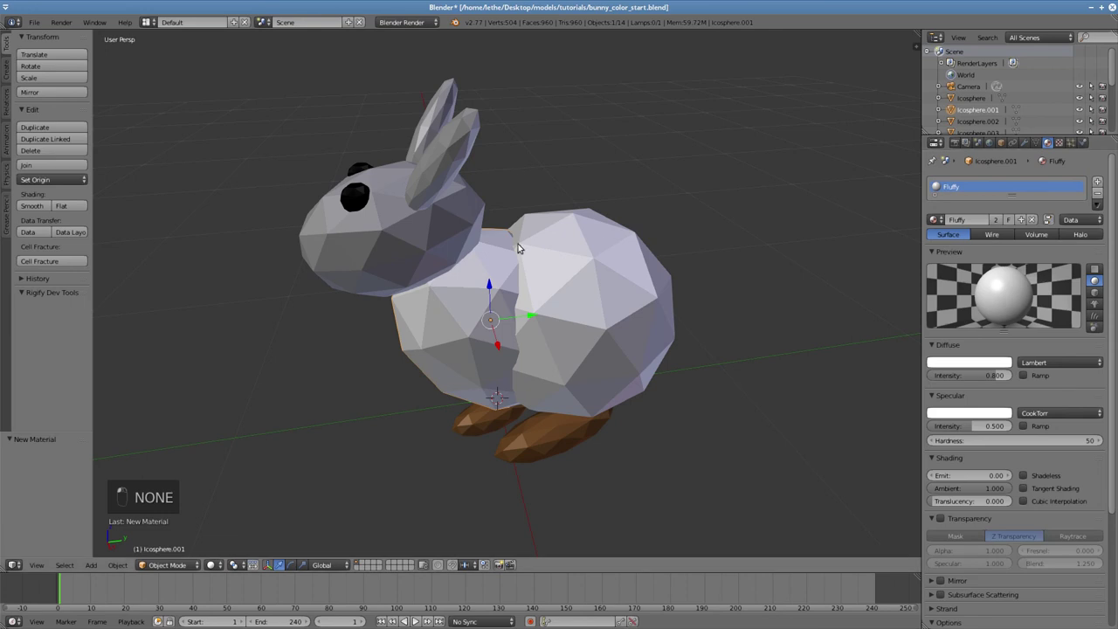
right_click(404, 244)
left_click(933, 220)
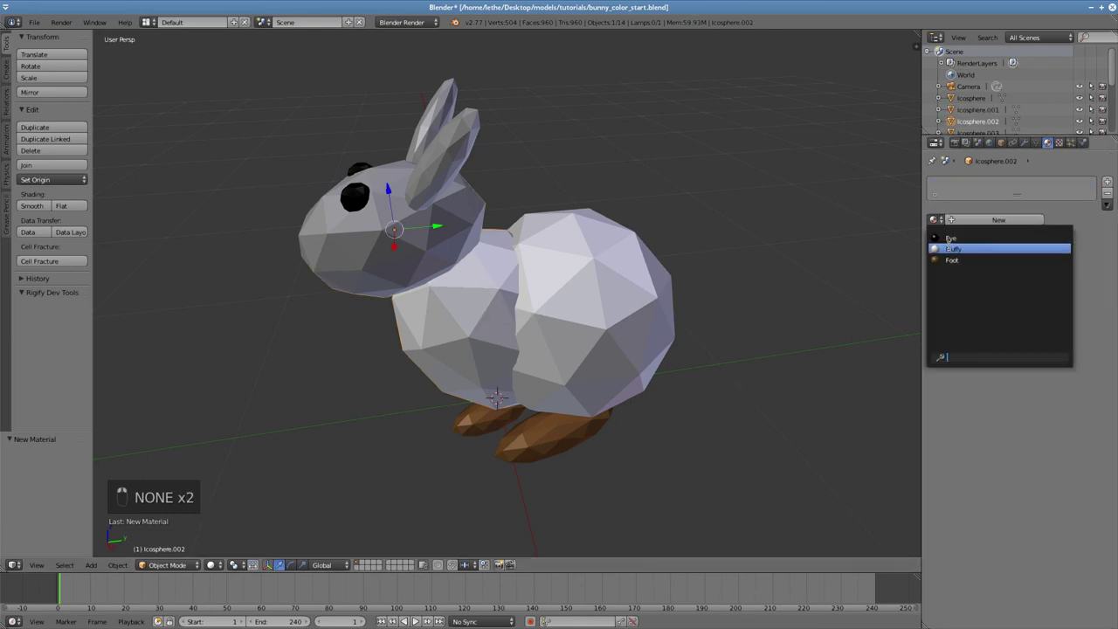
left_click(952, 249)
Assign the Fluffy material to both of the bunny's ears.
right_click(472, 159)
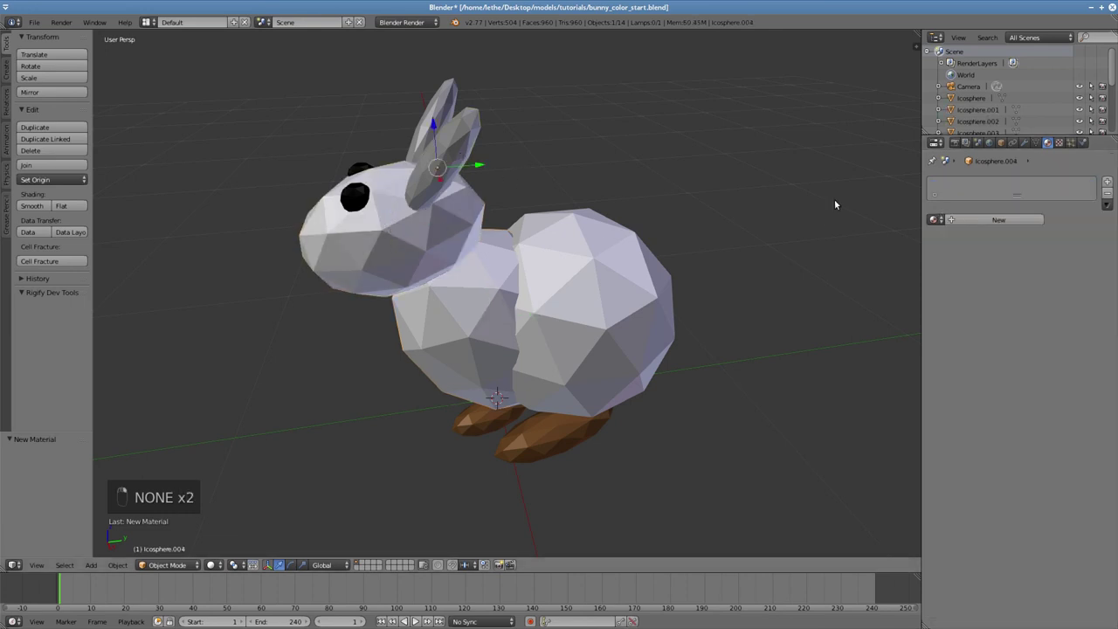
left_click(934, 220)
left_click(952, 247)
right_click(458, 103)
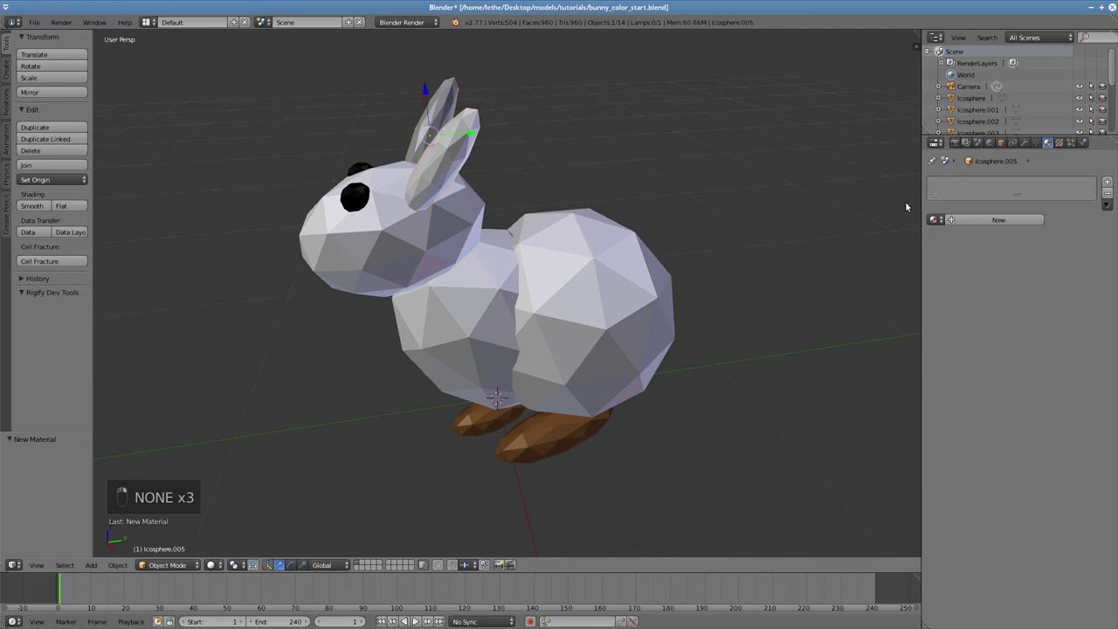
left_click(934, 219)
left_click(952, 247)
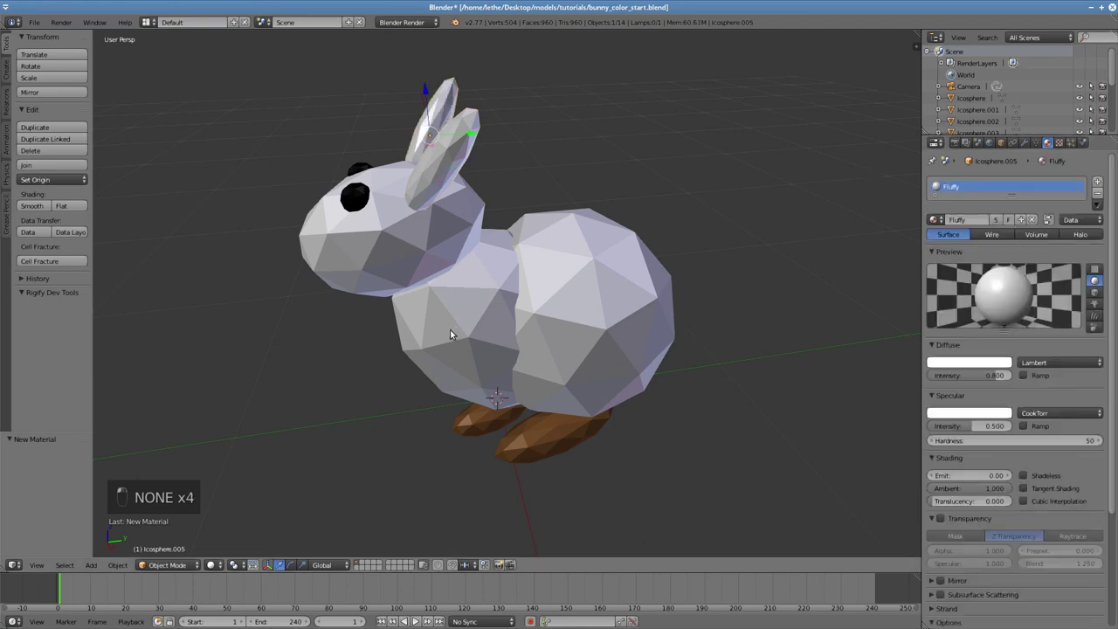
middle_click_drag(450, 329, 513, 344)
Change the Fluffy diffuse colour to pink (RGB 0.972, 0.425, 1.000).
mouse_move(637, 326)
middle_mouse_down()
mouse_move(618, 332)
mouse_move(637, 329)
middle_mouse_up()
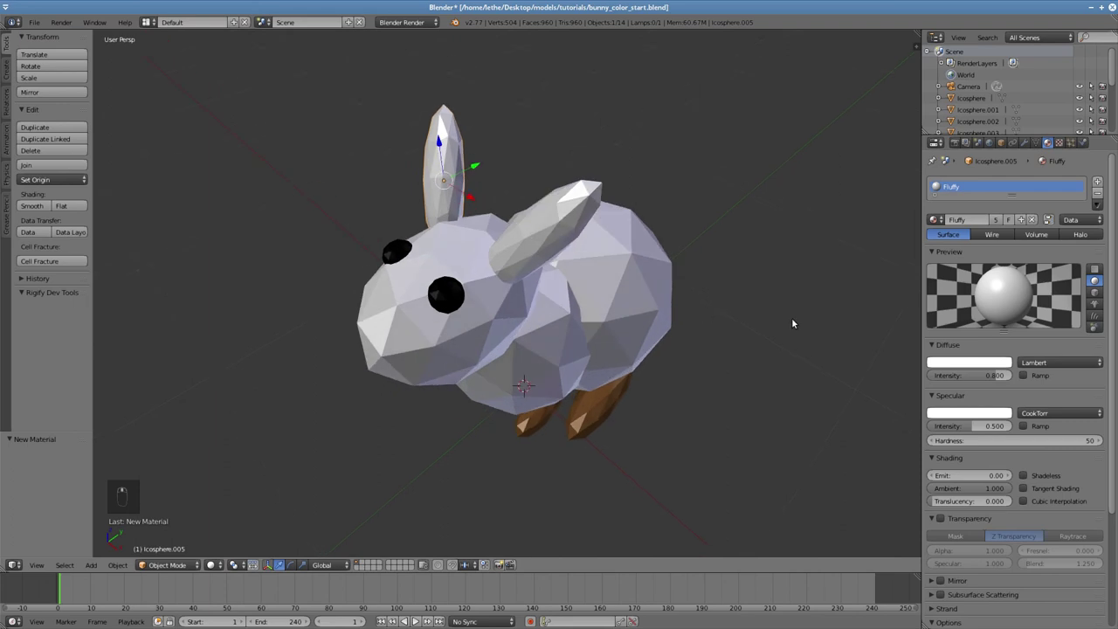
left_click(969, 363)
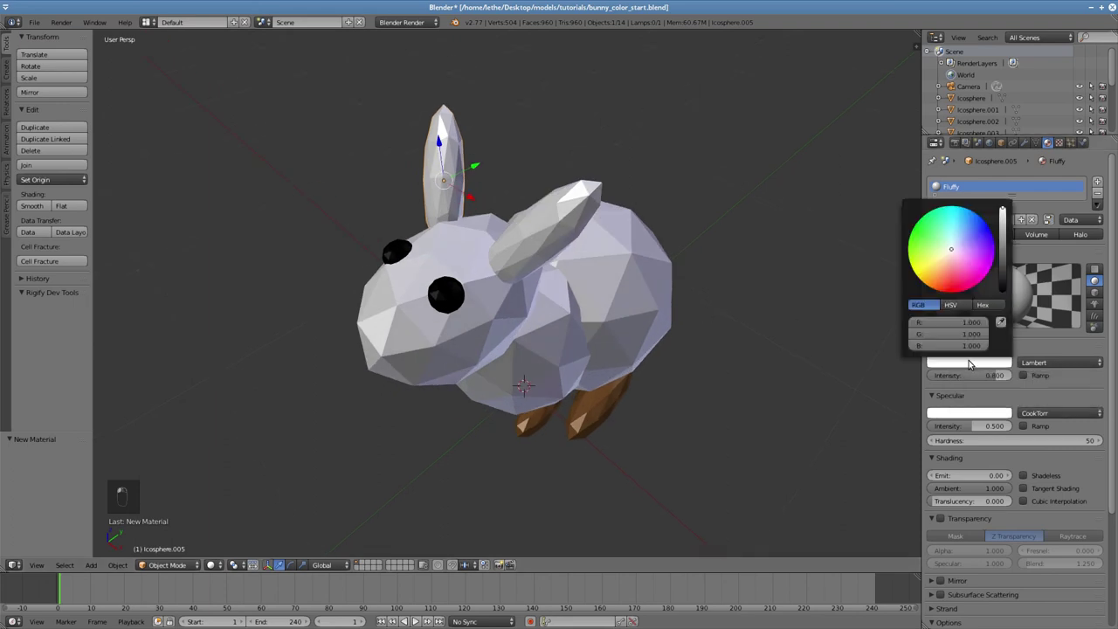
left_click(962, 256)
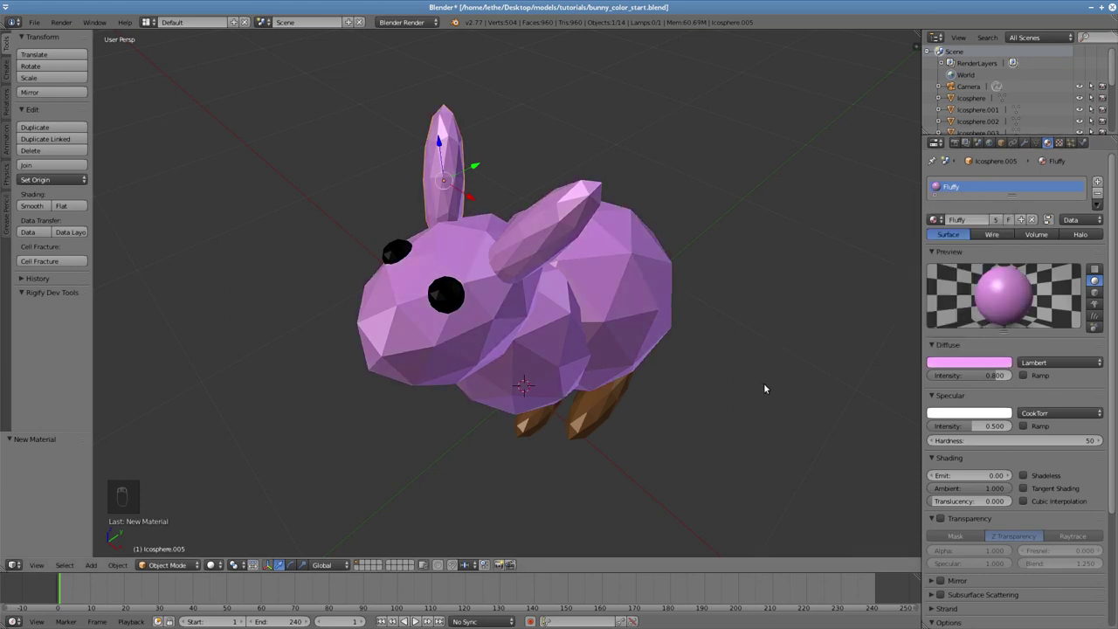
Assign Fluffy to the tail sphere and render the finished coloured bunny.
middle_click_drag(702, 417, 545, 368)
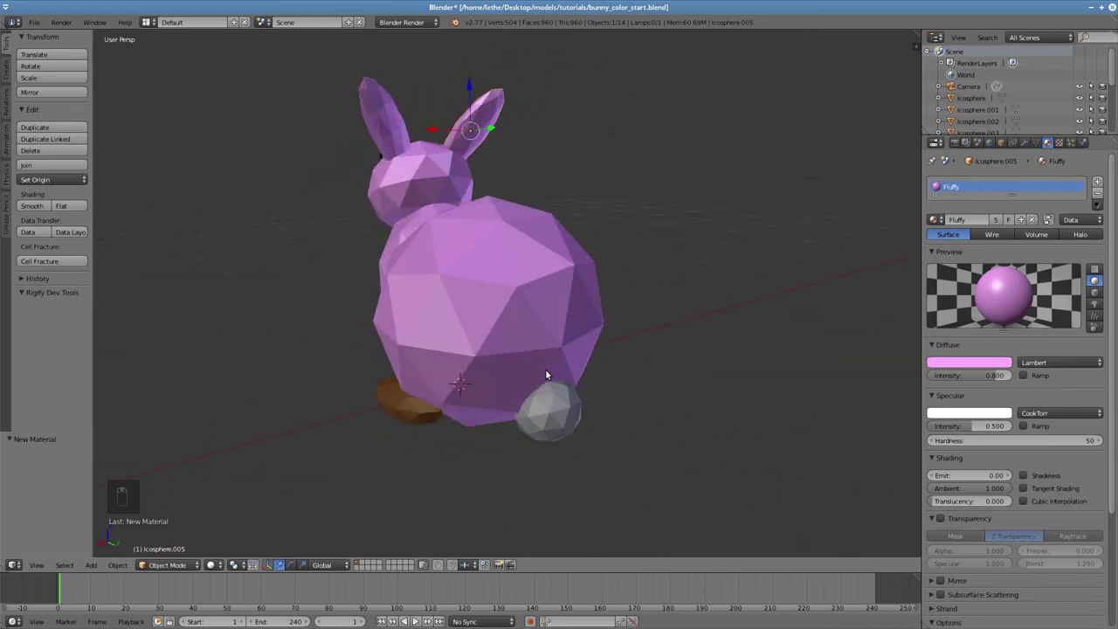
right_click(560, 407)
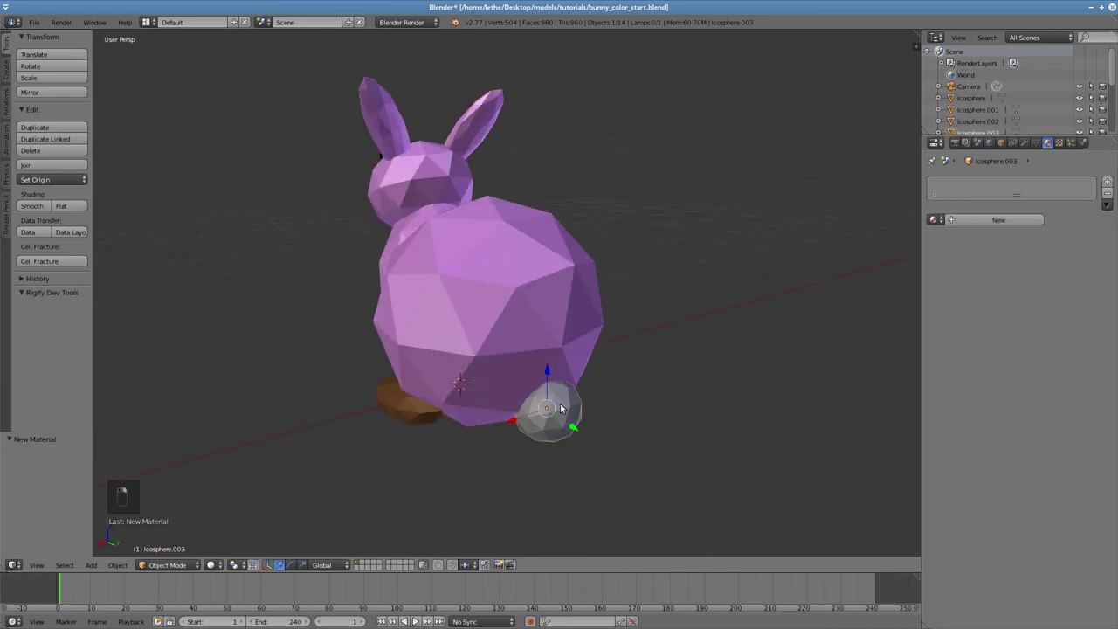
left_click(934, 220)
left_click(956, 248)
middle_click_drag(496, 367, 652, 378)
key("F12")
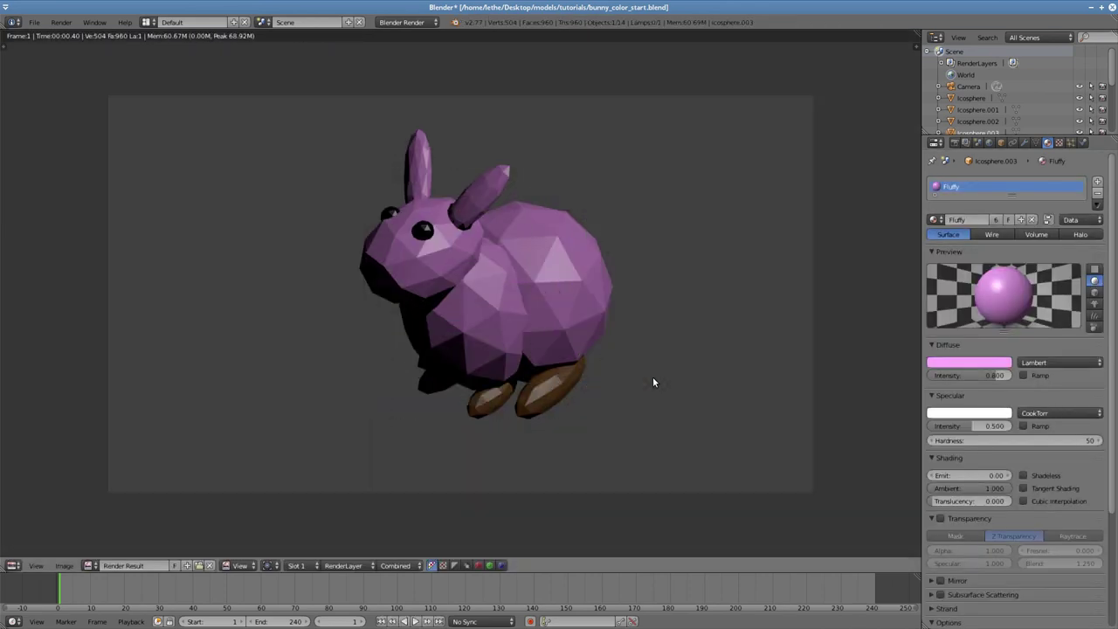